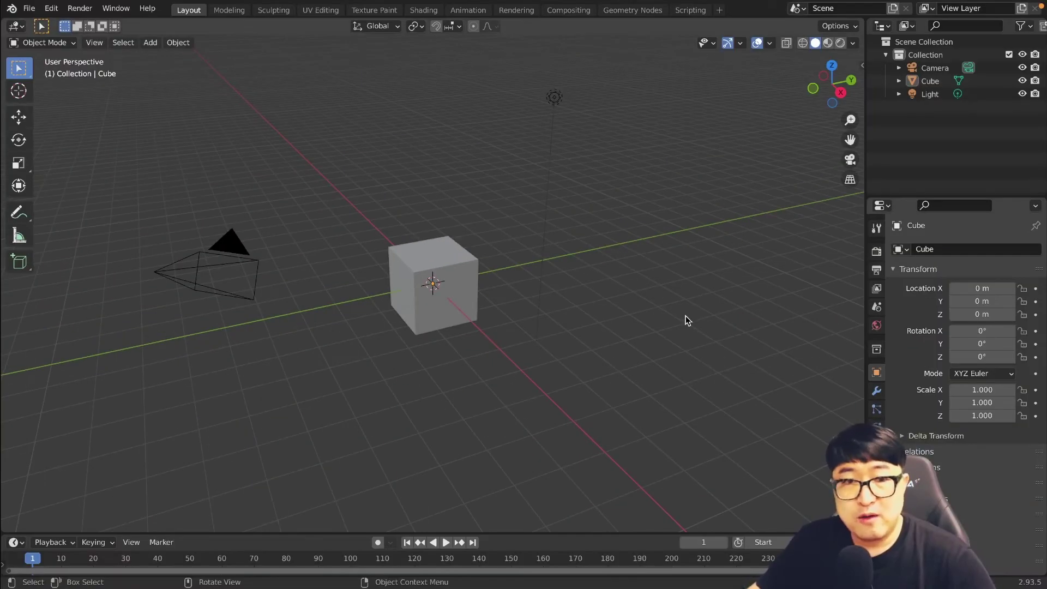
Turn on the annotation pen and handwrite 'Topology' over the viewport
{"action": "key", "text": "ctrl+alt+g"}
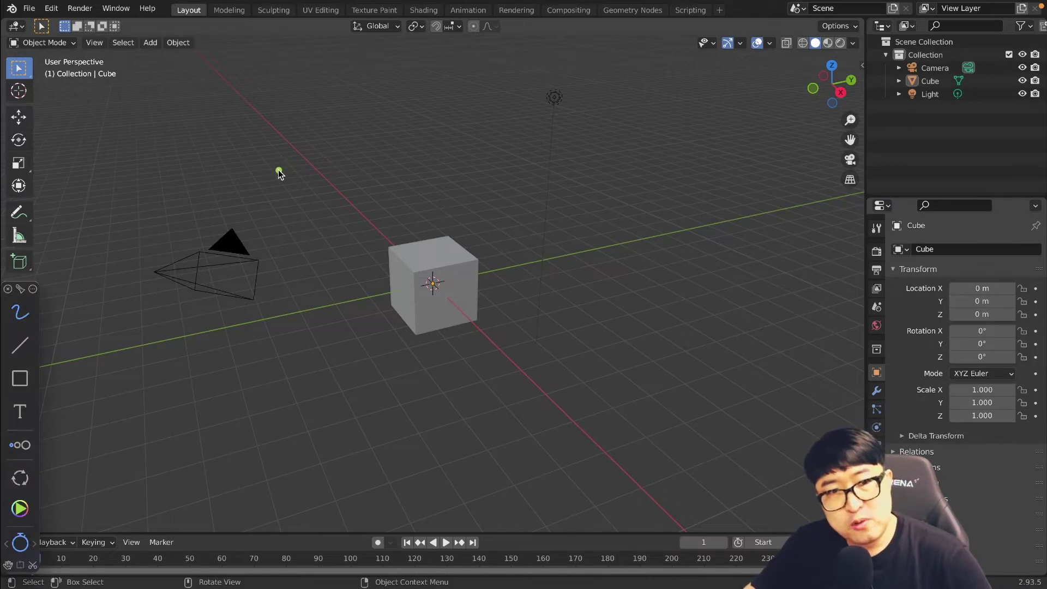
{"action": "mouse_move", "coordinate": [111, 145]}
{"action": "left_mouse_down"}
{"action": "mouse_move", "coordinate": [192, 128]}
{"action": "mouse_move", "coordinate": [158, 193]}
{"action": "left_mouse_up"}
{"action": "left_click_drag", "start_coordinate": [188, 174], "coordinate": [211, 221]}
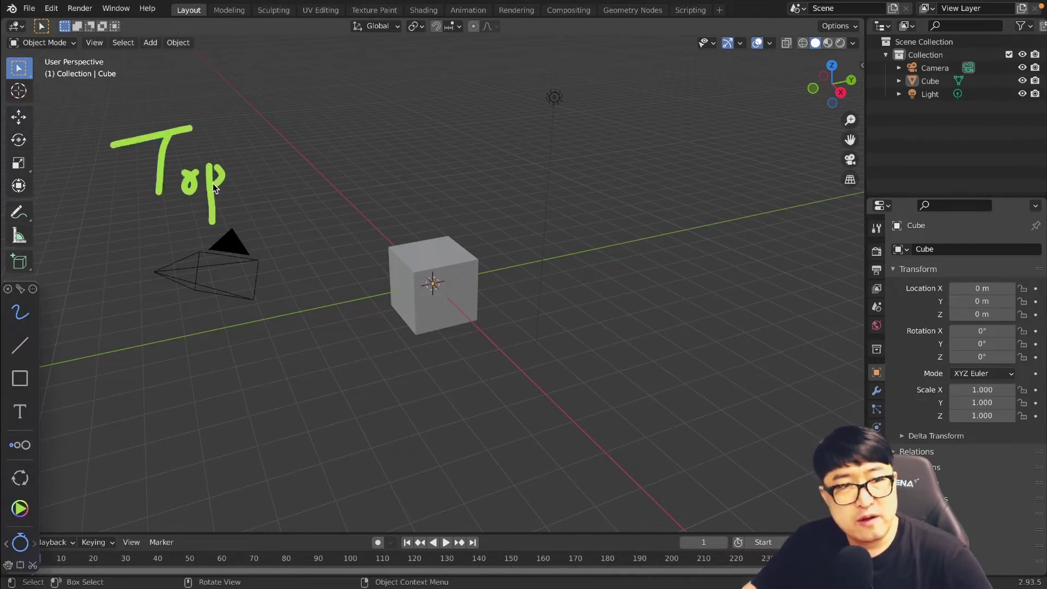
{"action": "left_click_drag", "start_coordinate": [247, 170], "coordinate": [249, 171]}
{"action": "left_click_drag", "start_coordinate": [268, 120], "coordinate": [266, 188]}
{"action": "left_click_drag", "start_coordinate": [287, 159], "coordinate": [298, 206]}
Sketch a grid diagram with arrows around the cube, then erase all the annotations
{"action": "left_click_drag", "start_coordinate": [345, 156], "coordinate": [371, 173]}
{"action": "left_click_drag", "start_coordinate": [394, 140], "coordinate": [341, 221]}
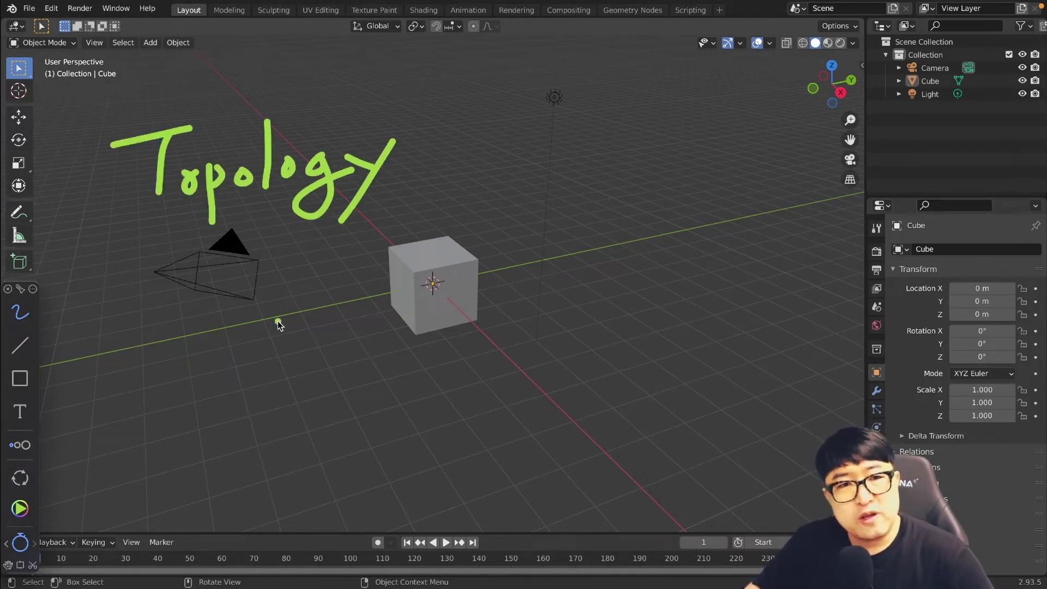
{"action": "left_click_drag", "start_coordinate": [257, 303], "coordinate": [576, 202]}
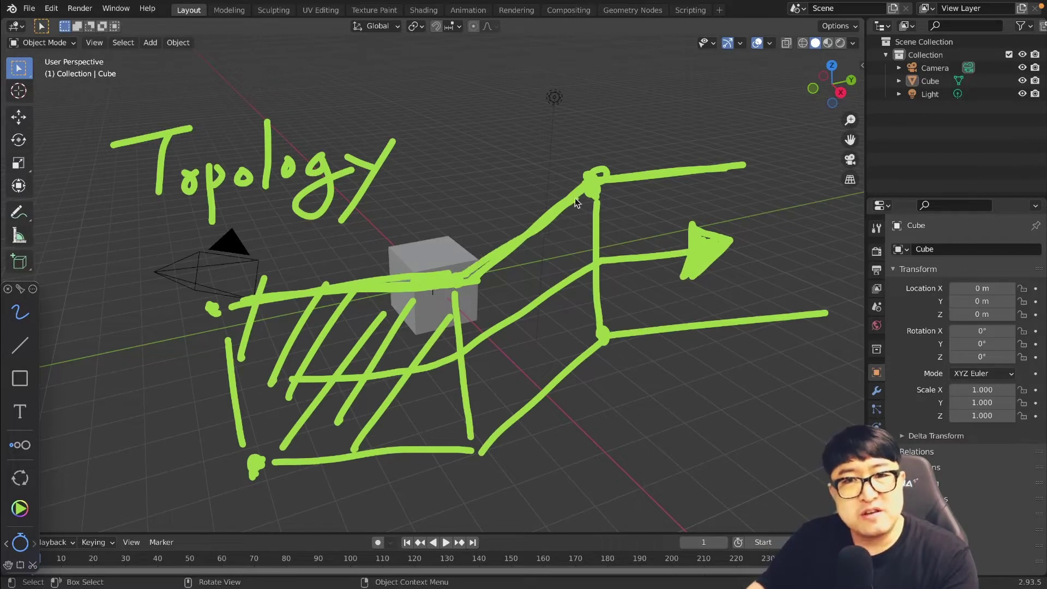
{"action": "left_click_drag", "start_coordinate": [658, 180], "coordinate": [772, 163]}
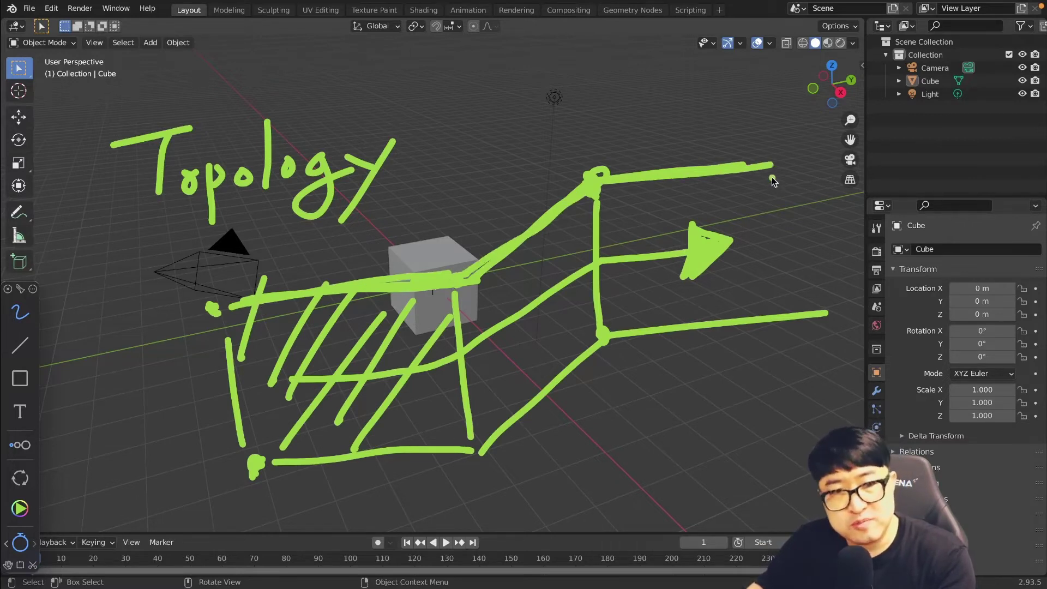
{"action": "left_click", "coordinate": [656, 249]}
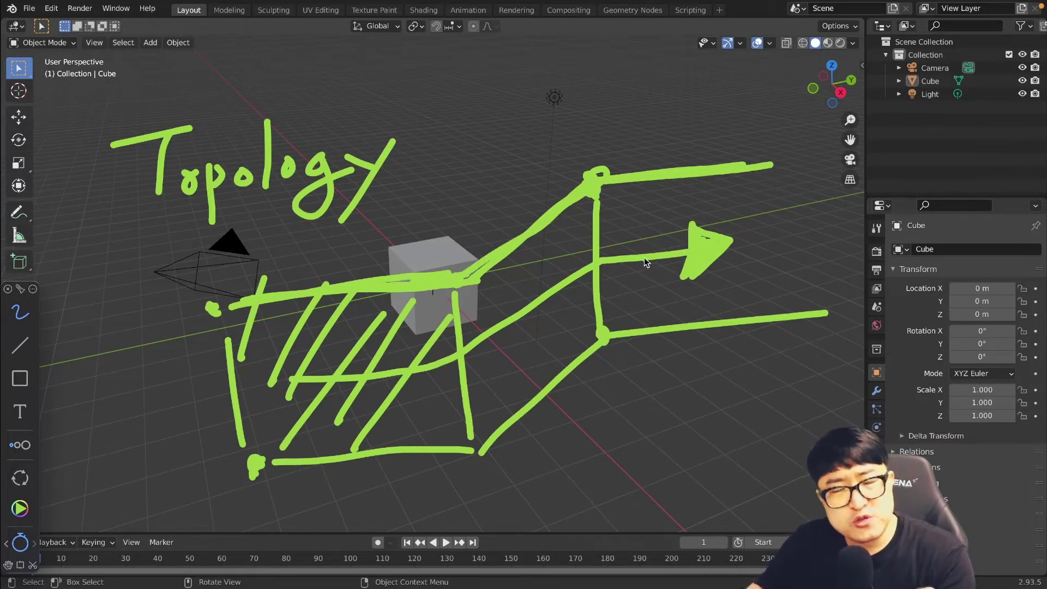
{"action": "key", "text": "e"}
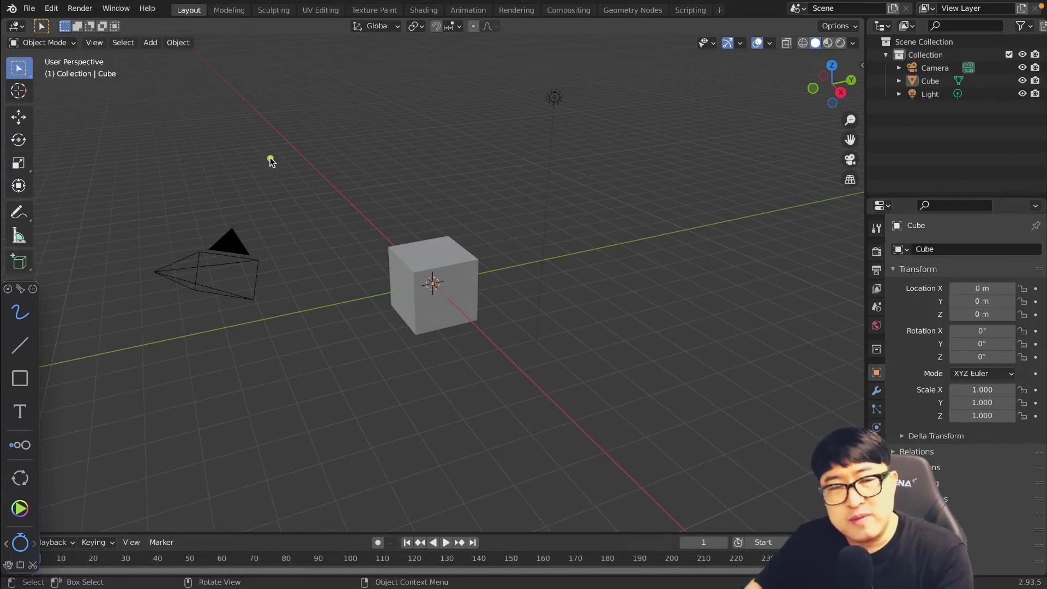
{"action": "mouse_move", "coordinate": [305, 139]}
{"action": "left_mouse_down"}
{"action": "mouse_move", "coordinate": [480, 180]}
{"action": "mouse_move", "coordinate": [640, 167]}
{"action": "left_mouse_up"}
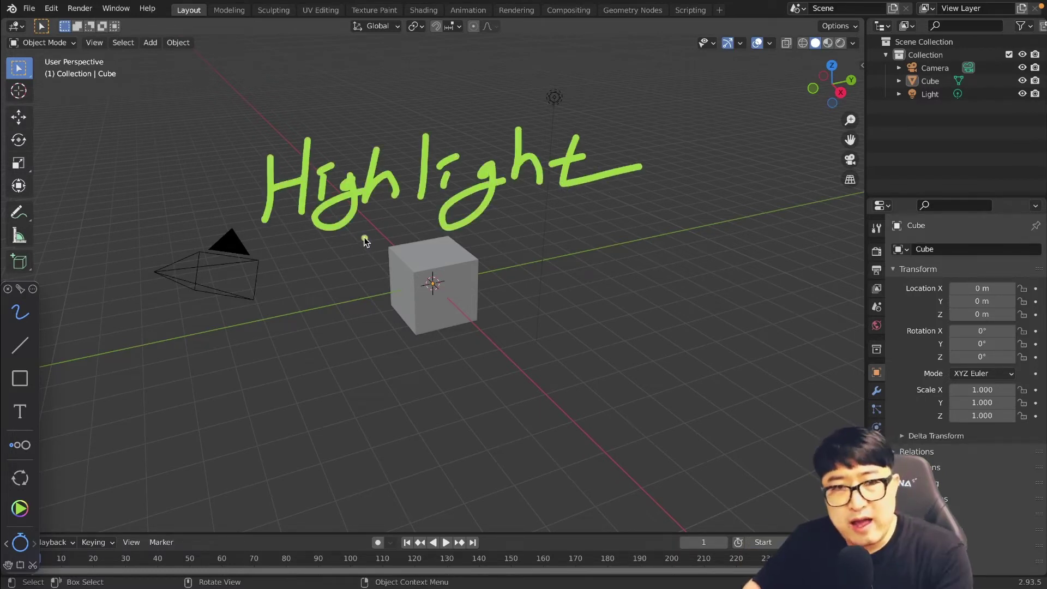
{"action": "left_click_drag", "start_coordinate": [296, 257], "coordinate": [618, 213]}
{"action": "left_click_drag", "start_coordinate": [349, 262], "coordinate": [698, 210]}
{"action": "left_click_drag", "start_coordinate": [158, 188], "coordinate": [193, 203]}
{"action": "mouse_move", "coordinate": [150, 361]}
{"action": "left_mouse_down"}
{"action": "mouse_move", "coordinate": [202, 370]}
{"action": "mouse_move", "coordinate": [212, 386]}
{"action": "left_mouse_up"}
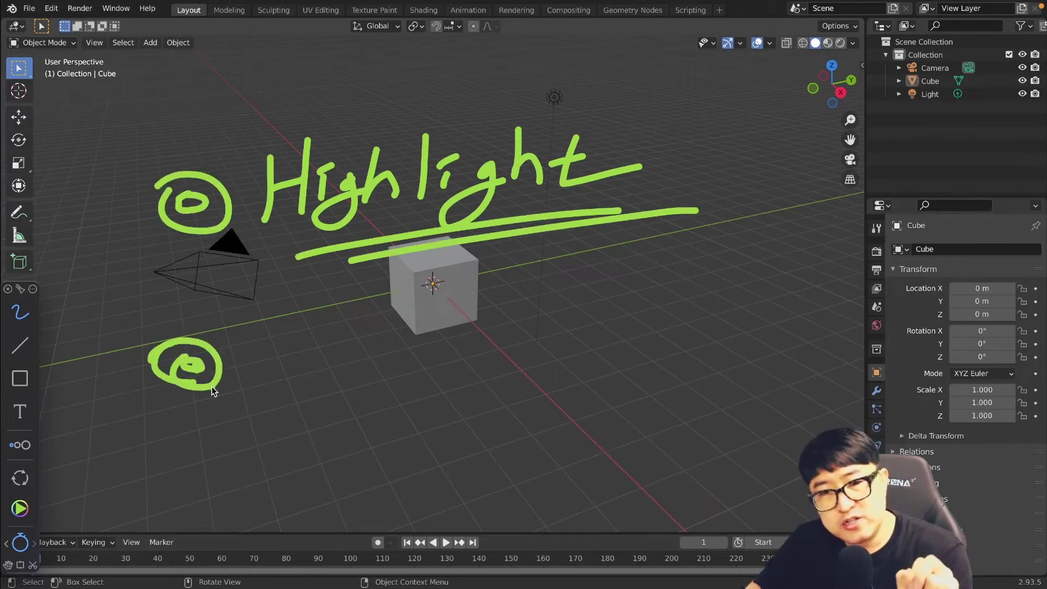
{"action": "left_click_drag", "start_coordinate": [329, 335], "coordinate": [341, 386]}
{"action": "left_click_drag", "start_coordinate": [377, 333], "coordinate": [362, 368]}
{"action": "left_click_drag", "start_coordinate": [389, 349], "coordinate": [393, 367]}
{"action": "left_click_drag", "start_coordinate": [439, 322], "coordinate": [452, 360]}
{"action": "left_click_drag", "start_coordinate": [414, 357], "coordinate": [507, 351]}
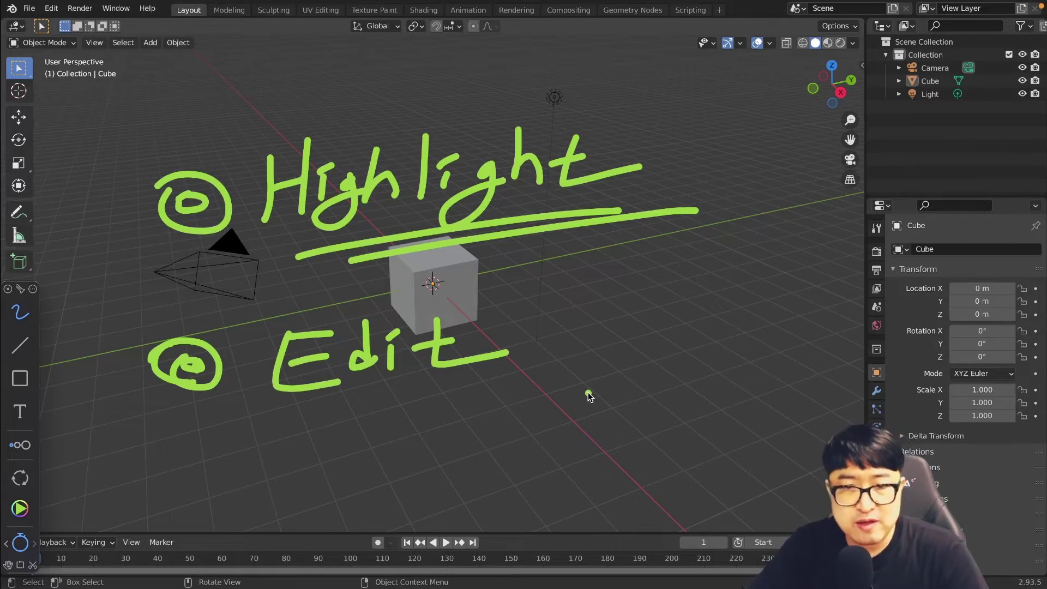
{"action": "key", "text": "e"}
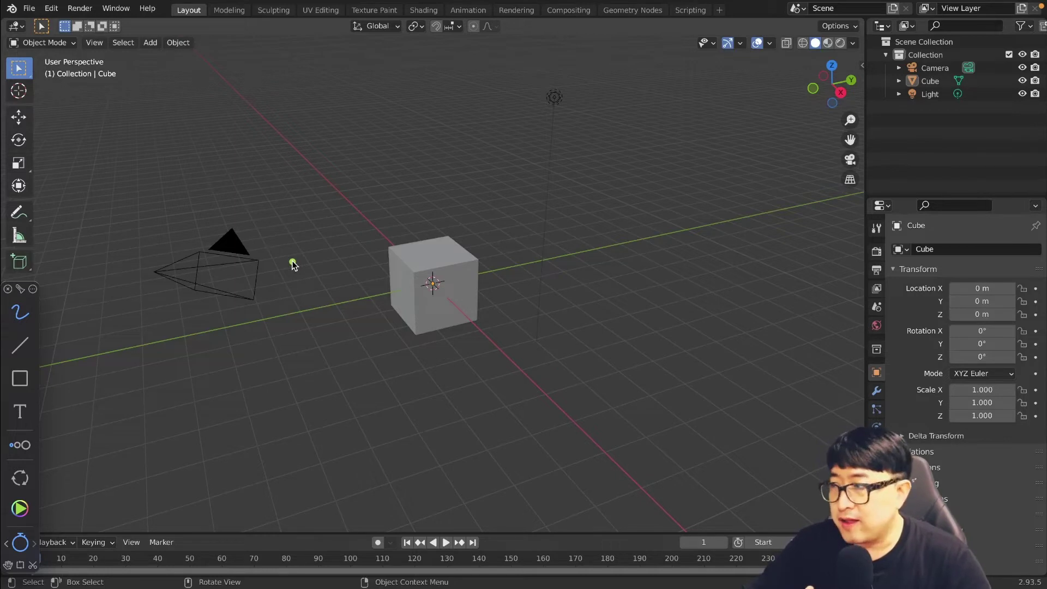
Write the Tri, Quad and N-Gon labels and underline each one
{"action": "mouse_move", "coordinate": [182, 153]}
{"action": "left_mouse_down"}
{"action": "mouse_move", "coordinate": [212, 197]}
{"action": "mouse_move", "coordinate": [270, 163]}
{"action": "left_mouse_up"}
{"action": "left_click_drag", "start_coordinate": [293, 203], "coordinate": [294, 177]}
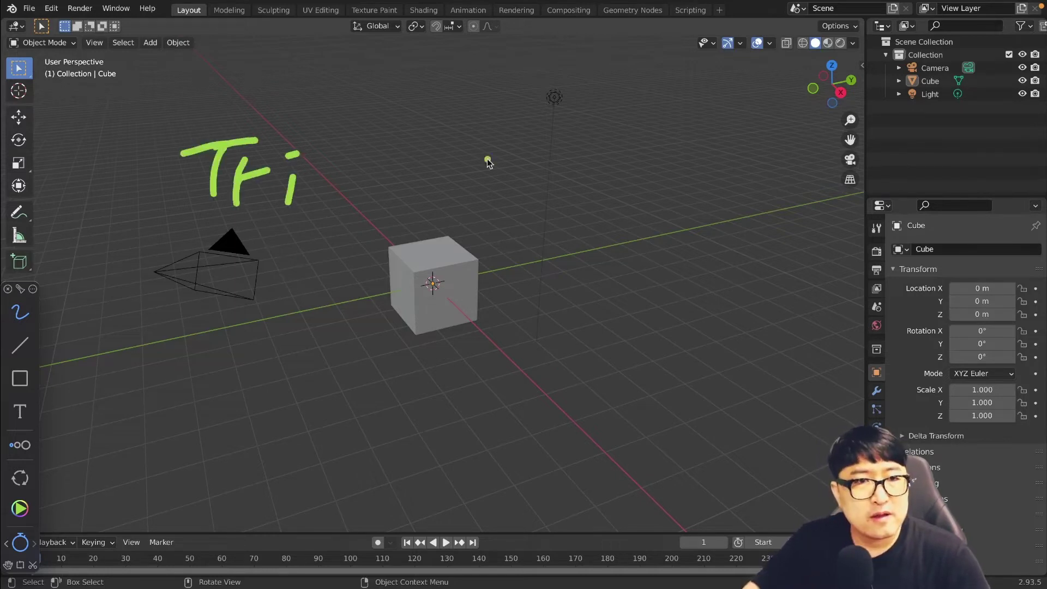
{"action": "left_click_drag", "start_coordinate": [417, 132], "coordinate": [428, 197]}
{"action": "left_click_drag", "start_coordinate": [446, 194], "coordinate": [537, 159]}
{"action": "mouse_move", "coordinate": [659, 206]}
{"action": "left_mouse_down"}
{"action": "mouse_move", "coordinate": [674, 135]}
{"action": "mouse_move", "coordinate": [722, 130]}
{"action": "left_mouse_up"}
{"action": "left_click_drag", "start_coordinate": [737, 156], "coordinate": [766, 154]}
{"action": "left_click_drag", "start_coordinate": [812, 121], "coordinate": [924, 158]}
{"action": "left_click_drag", "start_coordinate": [202, 227], "coordinate": [293, 226]}
{"action": "left_click_drag", "start_coordinate": [420, 218], "coordinate": [544, 224]}
{"action": "left_click_drag", "start_coordinate": [757, 210], "coordinate": [853, 204]}
{"action": "left_click_drag", "start_coordinate": [748, 230], "coordinate": [861, 224]}
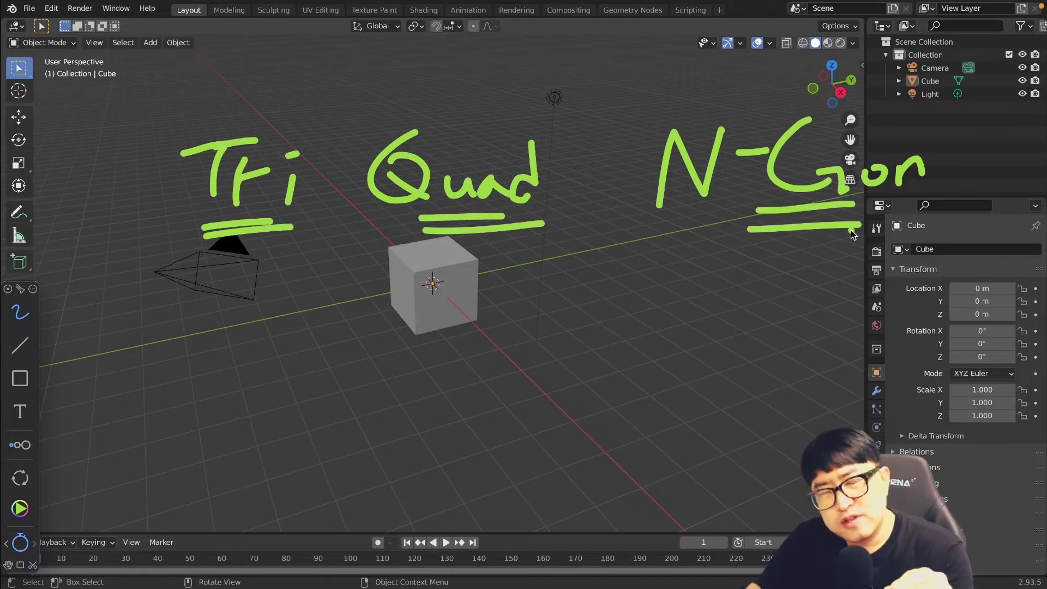
Draw a triangle, quad and n-gon under the labels, then circle and cross the quad
{"action": "mouse_move", "coordinate": [244, 303]}
{"action": "left_mouse_down"}
{"action": "mouse_move", "coordinate": [296, 379]}
{"action": "mouse_move", "coordinate": [249, 308]}
{"action": "left_mouse_up"}
{"action": "mouse_move", "coordinate": [415, 297]}
{"action": "left_mouse_down"}
{"action": "mouse_move", "coordinate": [378, 382]}
{"action": "mouse_move", "coordinate": [467, 369]}
{"action": "left_mouse_up"}
{"action": "left_click_drag", "start_coordinate": [377, 382], "coordinate": [484, 365]}
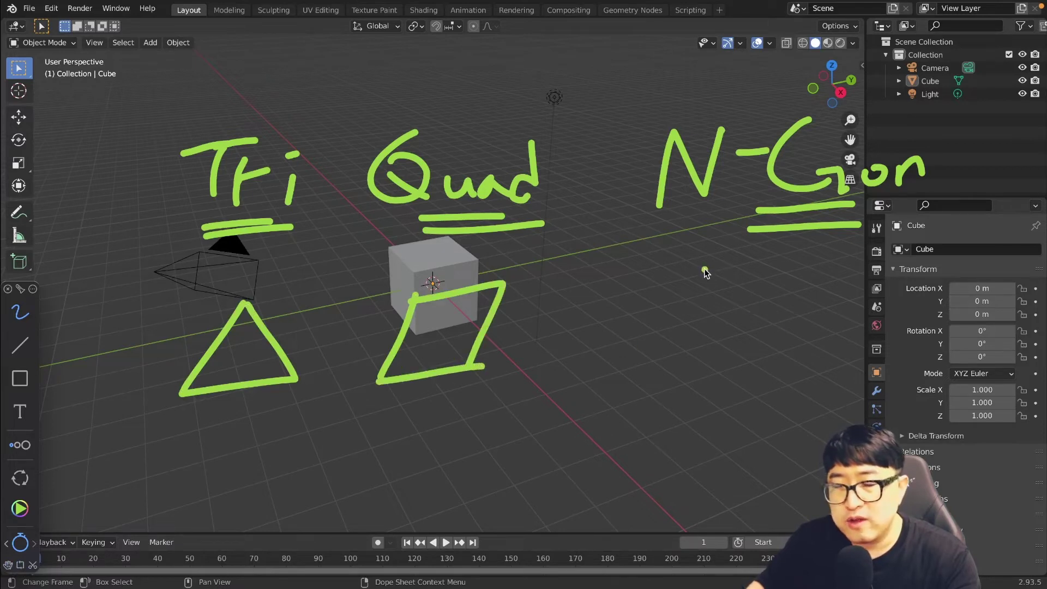
{"action": "mouse_move", "coordinate": [707, 269]}
{"action": "left_mouse_down"}
{"action": "mouse_move", "coordinate": [656, 376]}
{"action": "mouse_move", "coordinate": [732, 384]}
{"action": "mouse_move", "coordinate": [739, 335]}
{"action": "mouse_move", "coordinate": [807, 326]}
{"action": "mouse_move", "coordinate": [711, 244]}
{"action": "mouse_move", "coordinate": [698, 265]}
{"action": "mouse_move", "coordinate": [706, 273]}
{"action": "left_mouse_up"}
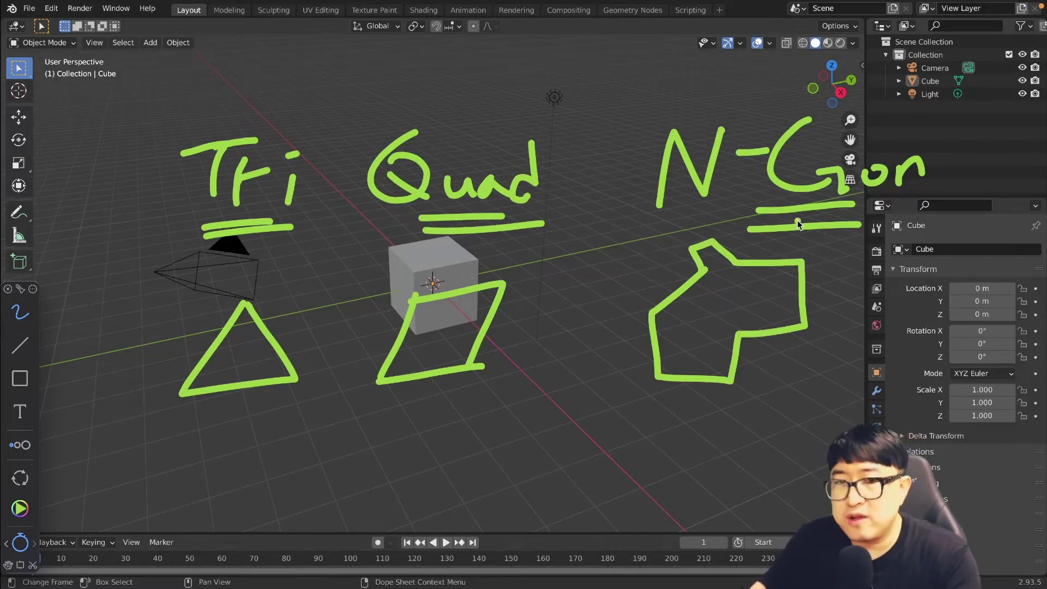
{"action": "left_click_drag", "start_coordinate": [493, 417], "coordinate": [546, 406]}
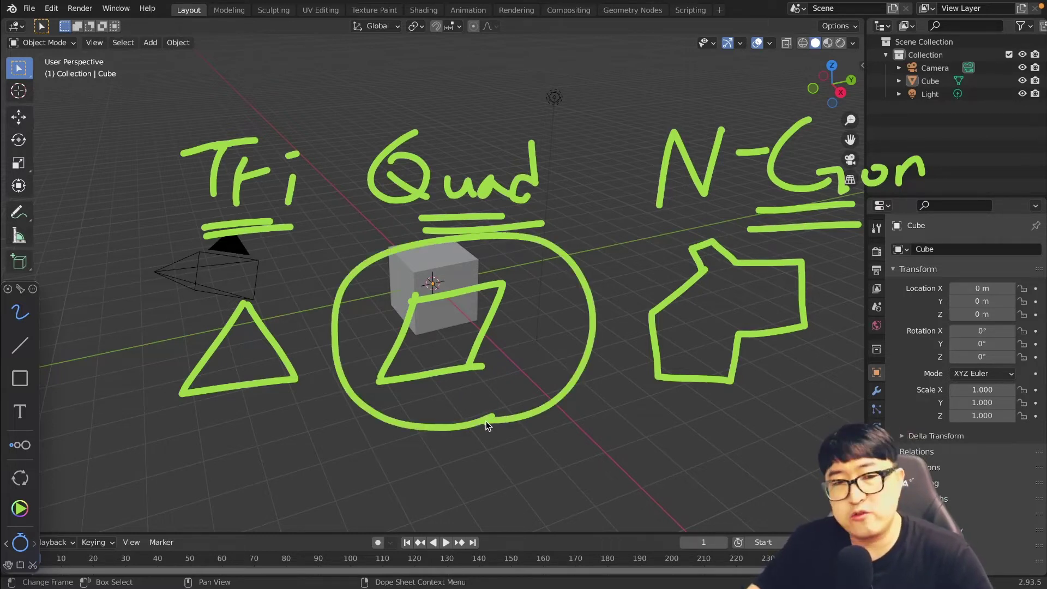
{"action": "left_click_drag", "start_coordinate": [463, 256], "coordinate": [427, 433]}
{"action": "left_click_drag", "start_coordinate": [358, 345], "coordinate": [562, 314]}
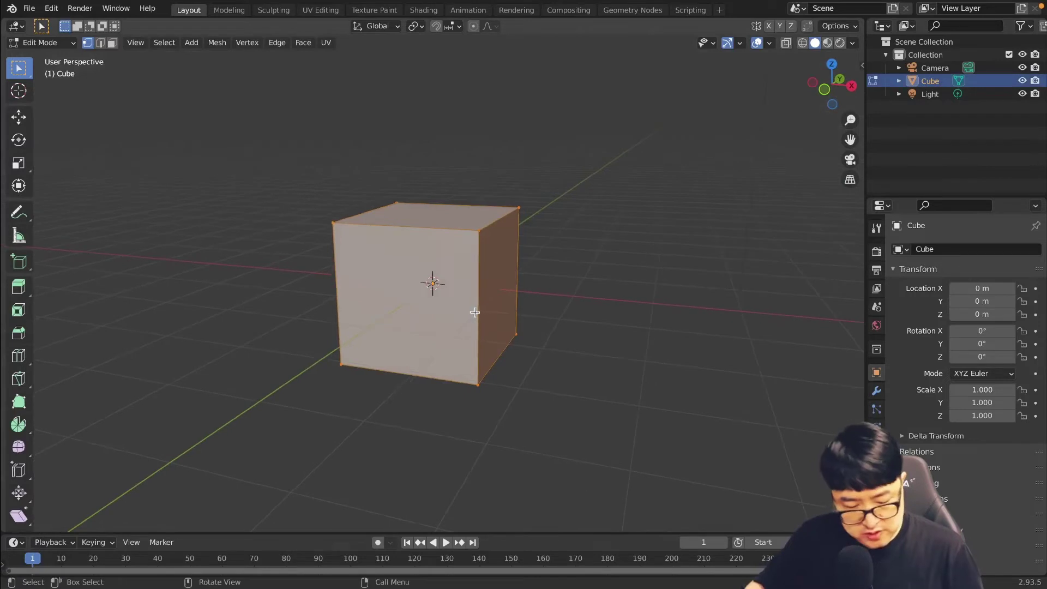
Subdivide the cube's faces from the right-click menu
{"action": "right_click", "coordinate": [432, 303]}
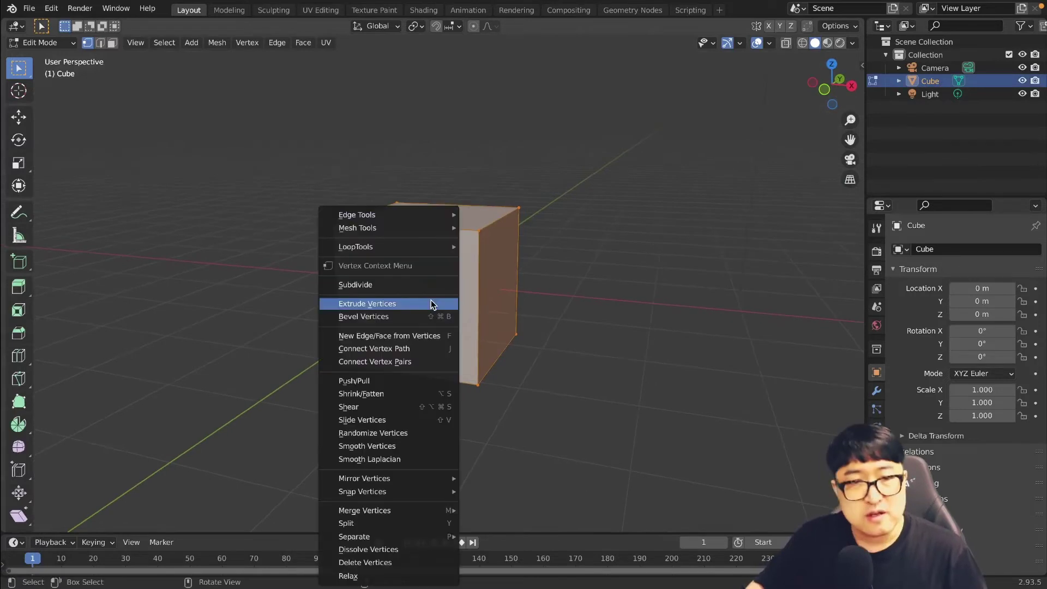
{"action": "left_click", "coordinate": [398, 231]}
{"action": "left_click", "coordinate": [583, 342]}
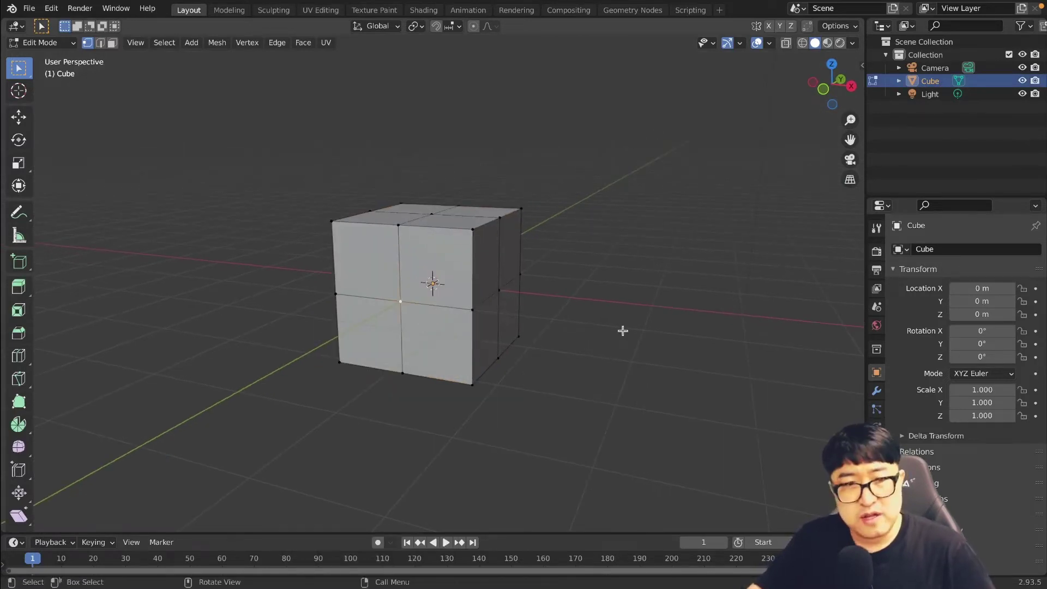
Pull the front centre vertex out along Y and outline the distorted face
{"action": "key", "text": "g"}
{"action": "key", "text": "y"}
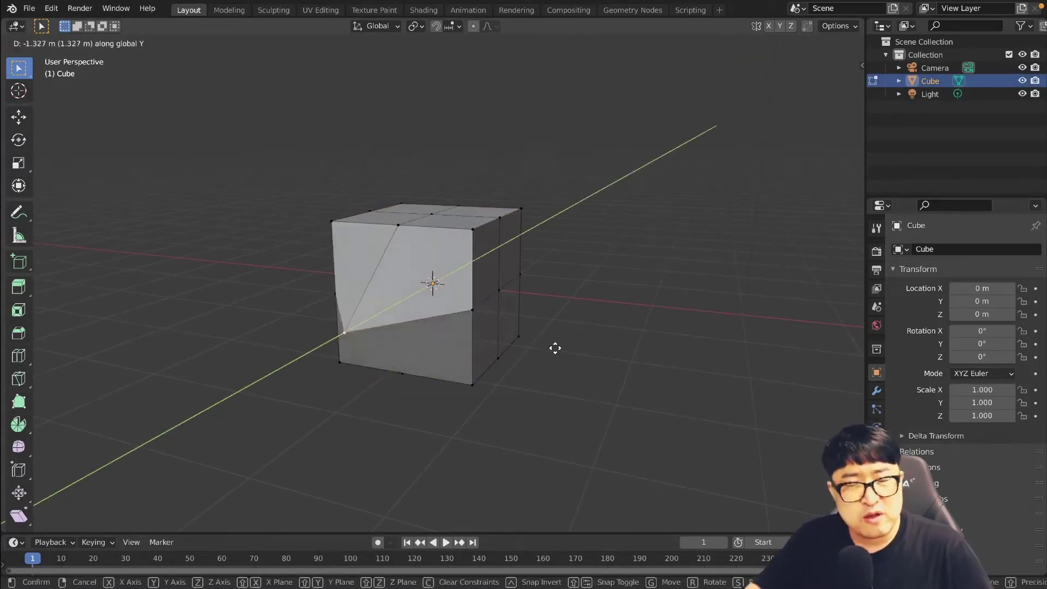
{"action": "left_click", "coordinate": [554, 348]}
{"action": "left_click_drag", "start_coordinate": [423, 219], "coordinate": [496, 300]}
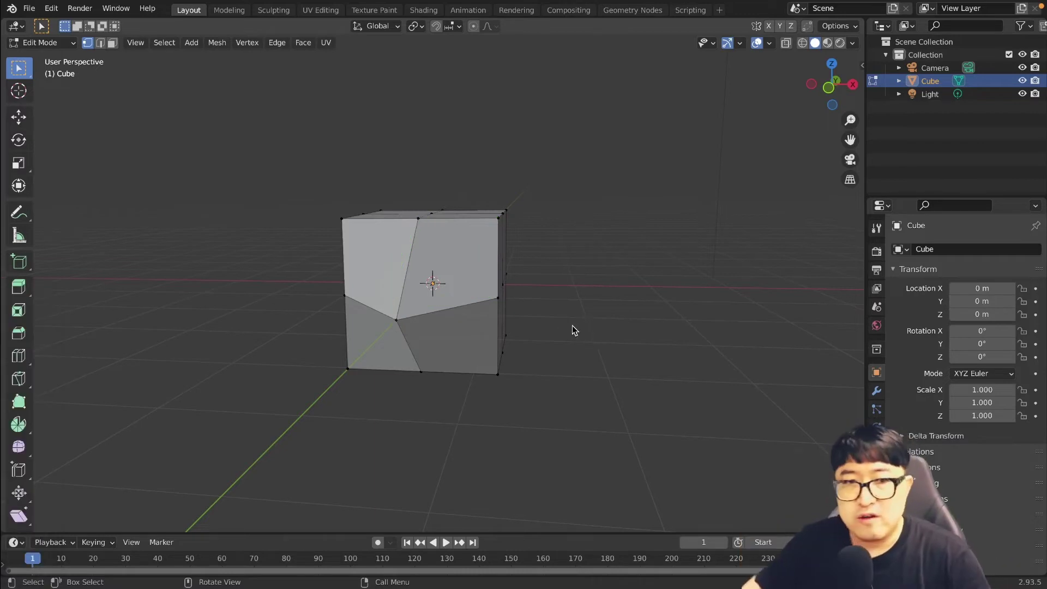
{"action": "key", "text": "ctrl+shift+d"}
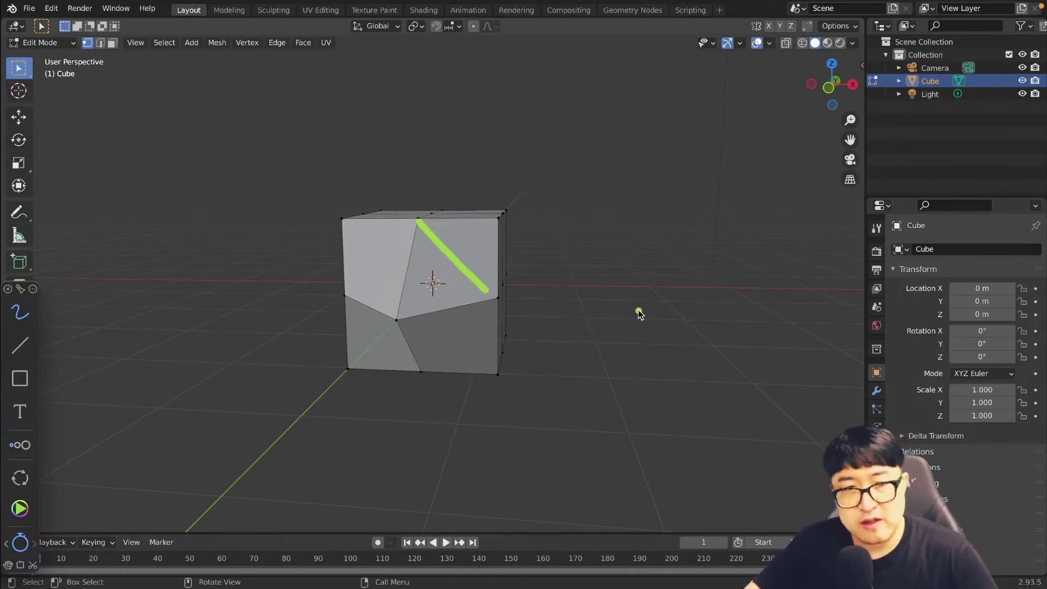
{"action": "key", "text": "ctrl+shift+d"}
{"action": "mouse_move", "coordinate": [601, 302]}
{"action": "middle_mouse_down"}
{"action": "mouse_move", "coordinate": [565, 286]}
{"action": "mouse_move", "coordinate": [640, 336]}
{"action": "mouse_move", "coordinate": [672, 332]}
{"action": "middle_mouse_up"}
{"action": "scroll", "coordinate": [556, 311], "scroll_direction": "up", "scroll_amount": 4}
{"action": "key", "text": "ctrl+shift+d"}
{"action": "left_click_drag", "start_coordinate": [486, 290], "coordinate": [418, 221]}
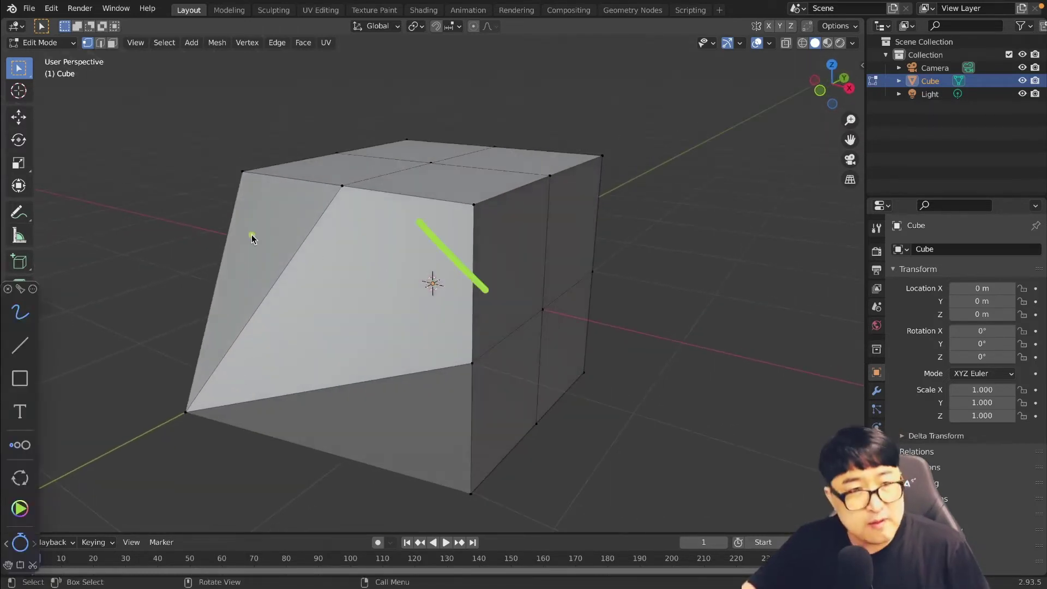
{"action": "key", "text": "ctrl+shift+d"}
{"action": "mouse_move", "coordinate": [280, 378]}
{"action": "middle_mouse_down"}
{"action": "mouse_move", "coordinate": [323, 404]}
{"action": "mouse_move", "coordinate": [414, 411]}
{"action": "mouse_move", "coordinate": [409, 443]}
{"action": "middle_mouse_up"}
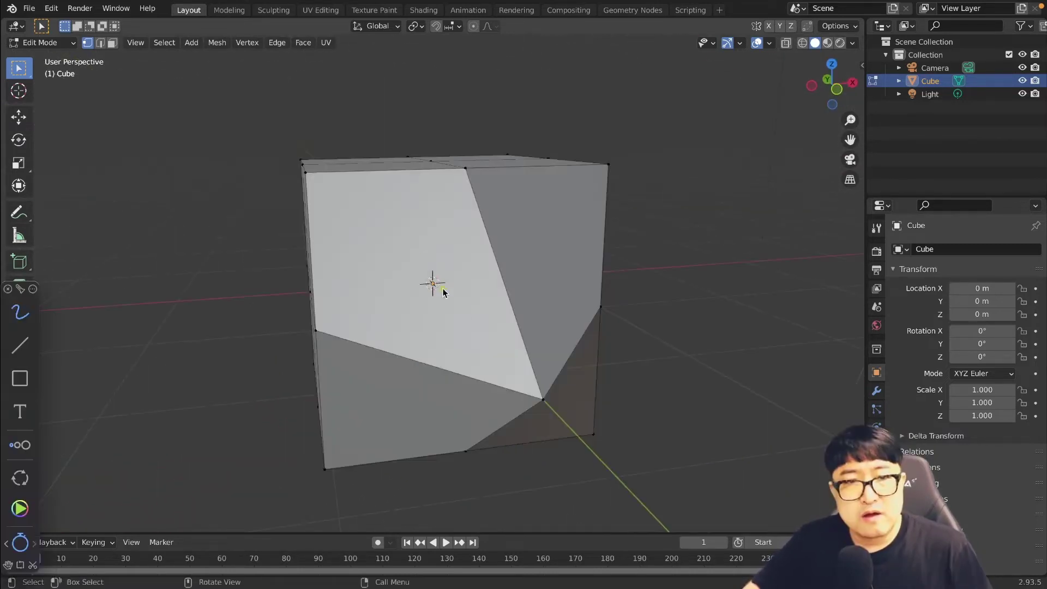
{"action": "left_click_drag", "start_coordinate": [464, 361], "coordinate": [290, 235]}
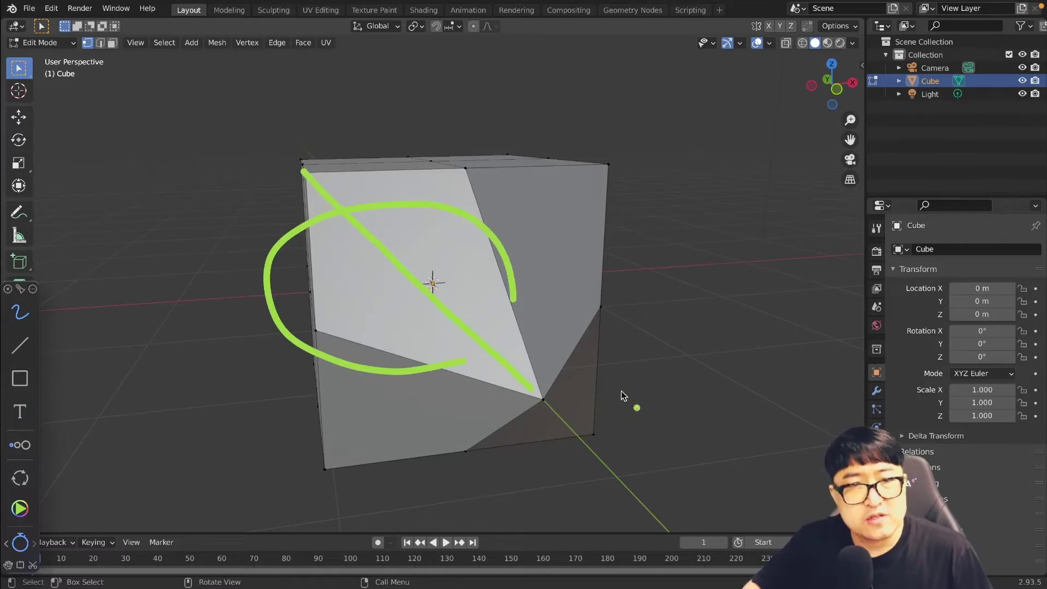
{"action": "key", "text": "ctrl+shift+d"}
{"action": "mouse_move", "coordinate": [623, 396]}
{"action": "middle_mouse_down"}
{"action": "mouse_move", "coordinate": [594, 425]}
{"action": "mouse_move", "coordinate": [591, 412]}
{"action": "middle_mouse_up"}
{"action": "key", "text": "ctrl+shift+d"}
{"action": "left_click_drag", "start_coordinate": [277, 184], "coordinate": [284, 157]}
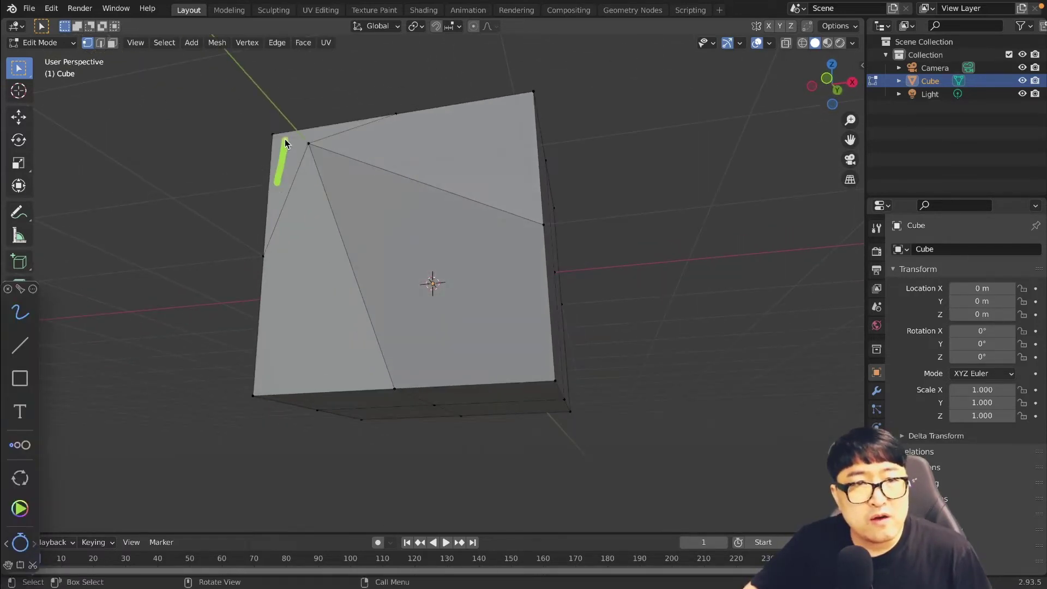
{"action": "key", "text": "ctrl+shift+d"}
{"action": "mouse_move", "coordinate": [328, 127]}
{"action": "middle_mouse_down"}
{"action": "mouse_move", "coordinate": [437, 314]}
{"action": "mouse_move", "coordinate": [548, 323]}
{"action": "mouse_move", "coordinate": [441, 298]}
{"action": "mouse_move", "coordinate": [412, 318]}
{"action": "mouse_move", "coordinate": [398, 300]}
{"action": "mouse_move", "coordinate": [529, 303]}
{"action": "middle_mouse_up"}
Delete the deformed cube and add a new plane
{"action": "key", "text": "Tab"}
{"action": "key", "text": "Delete"}
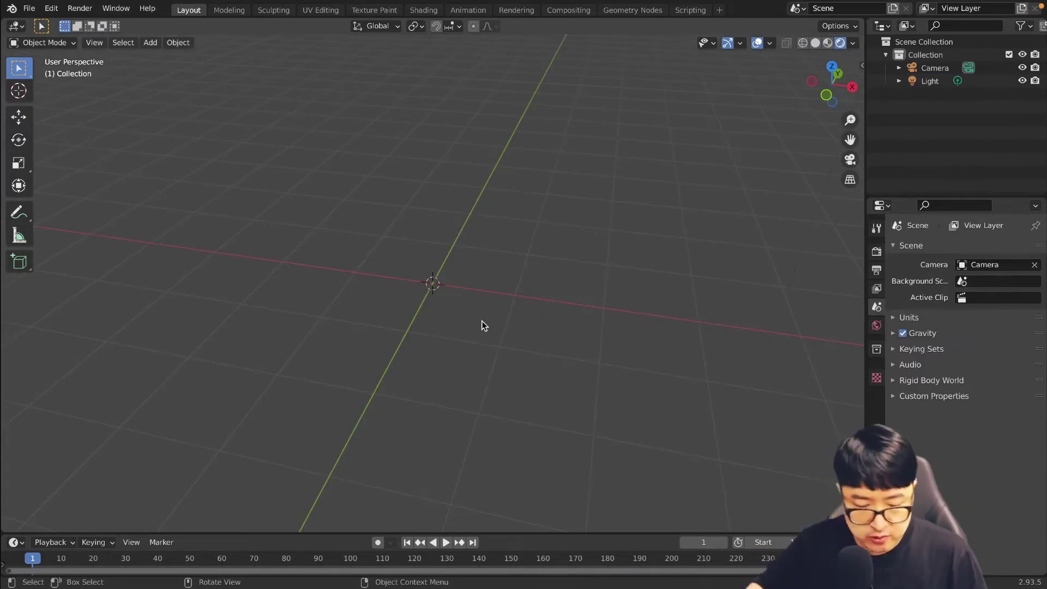
{"action": "key", "text": "shift+a"}
{"action": "middle_click_drag", "start_coordinate": [437, 283], "coordinate": [434, 268]}
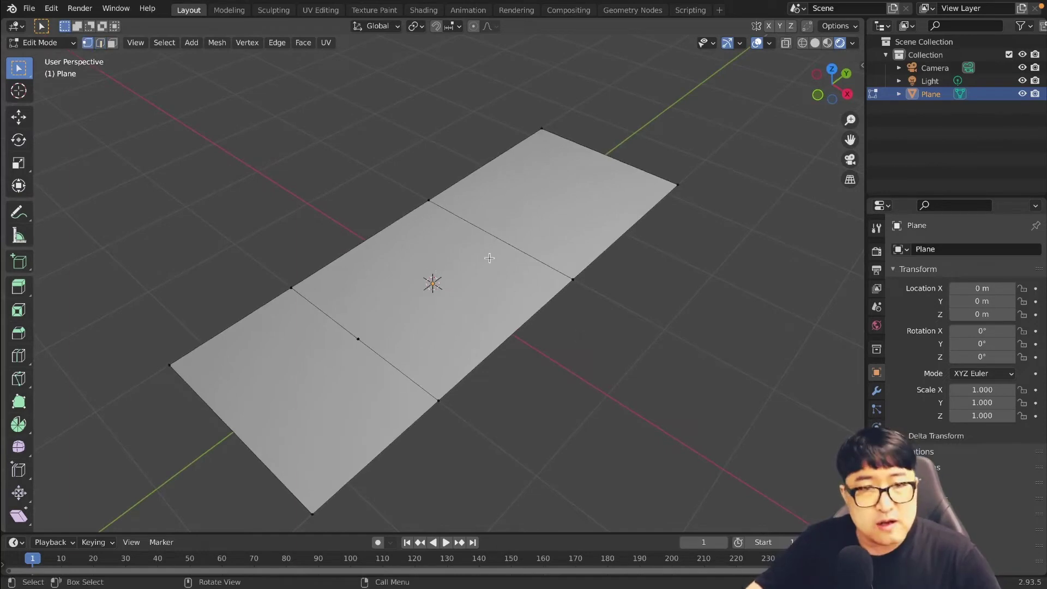
Fill a triangular face from three selected vertices in the middle of the plane
{"action": "left_click", "coordinate": [429, 202]}
{"action": "left_click", "coordinate": [358, 339], "text": "shift"}
{"action": "left_click", "coordinate": [573, 280], "text": "shift"}
{"action": "key", "text": "f"}
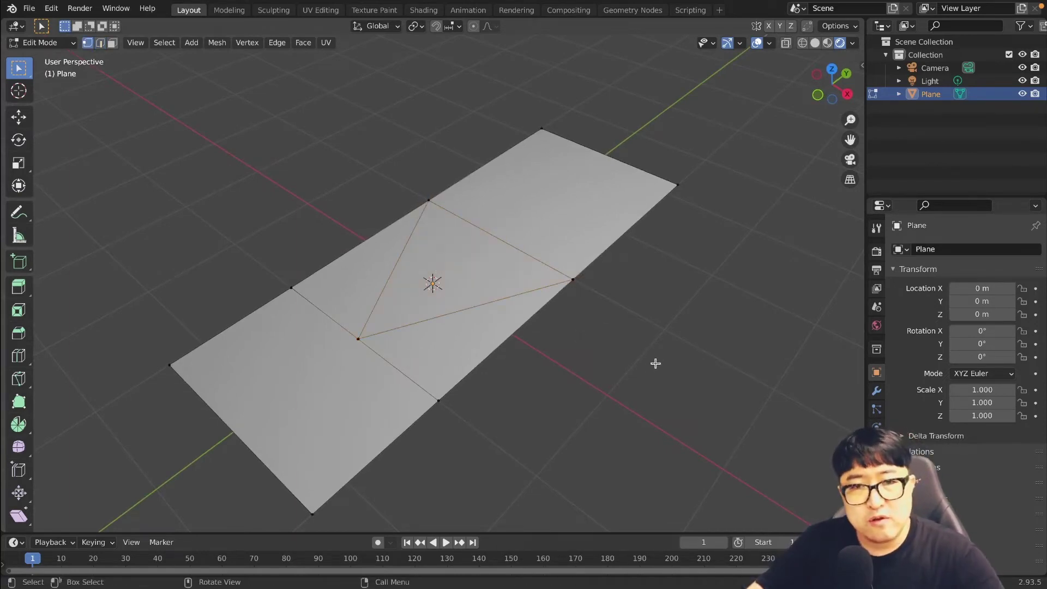
{"action": "key", "text": "alt+a"}
{"action": "middle_click_drag", "start_coordinate": [656, 363], "coordinate": [685, 373]}
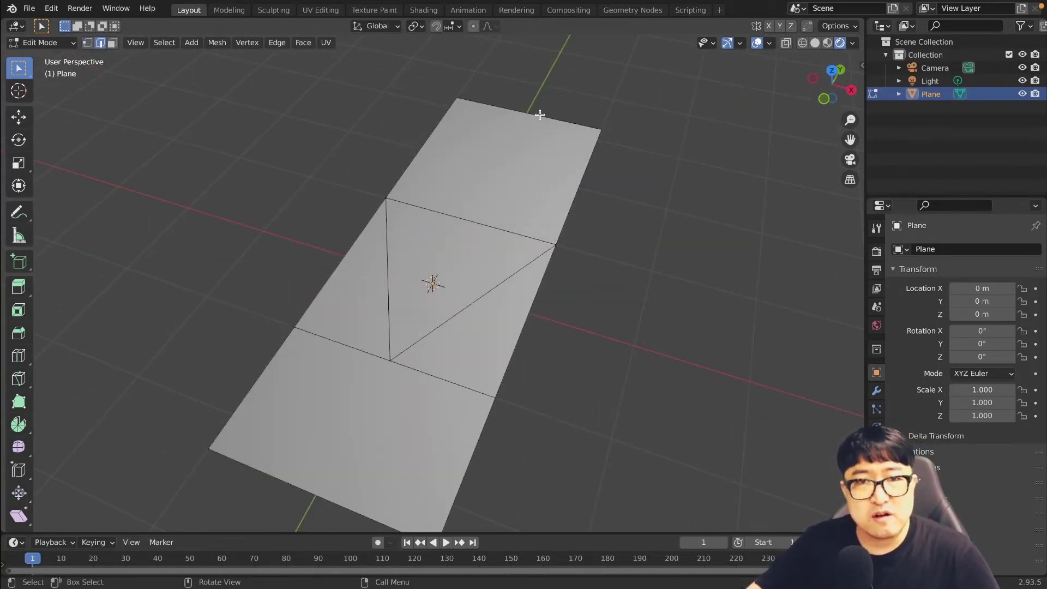
Sketch the edge flow, add a loop cut through the top face, and redraw the flow as a V
{"action": "left_click_drag", "start_coordinate": [482, 102], "coordinate": [350, 467]}
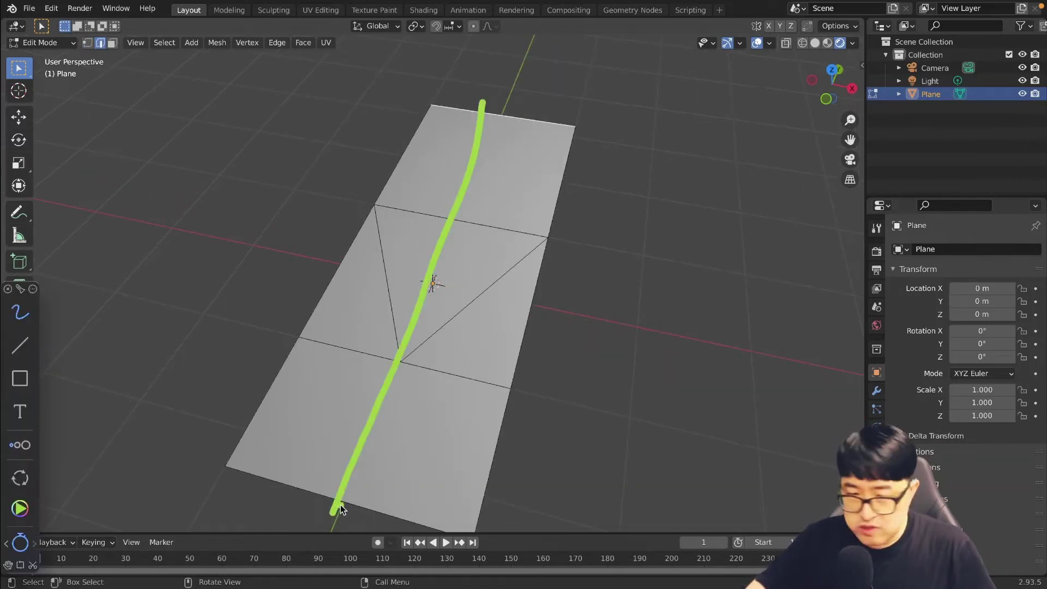
{"action": "left_click_drag", "start_coordinate": [332, 513], "coordinate": [340, 505]}
{"action": "key", "text": "ctrl+r"}
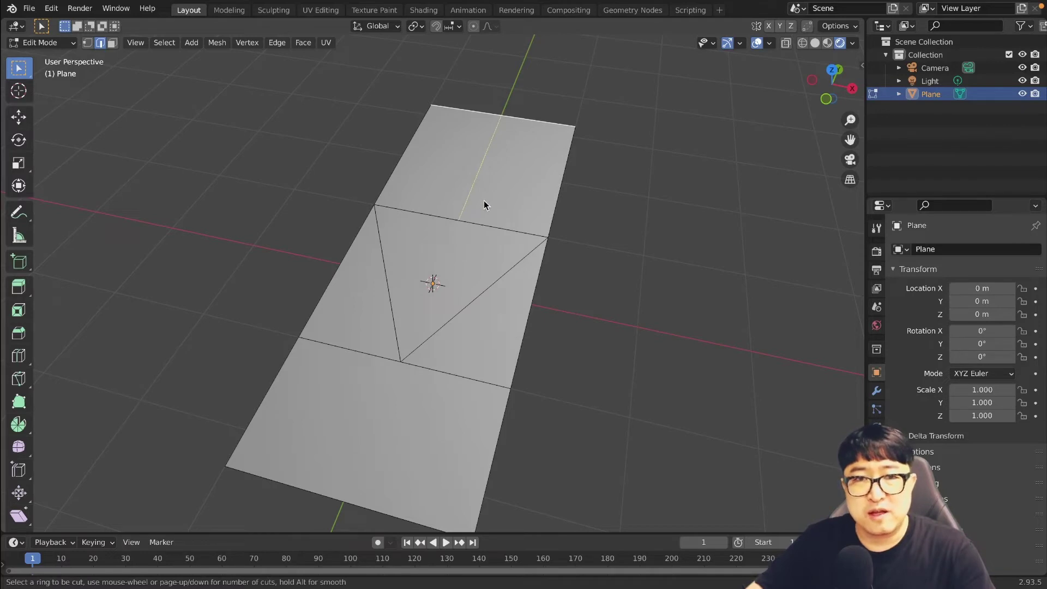
{"action": "left_click", "coordinate": [467, 246]}
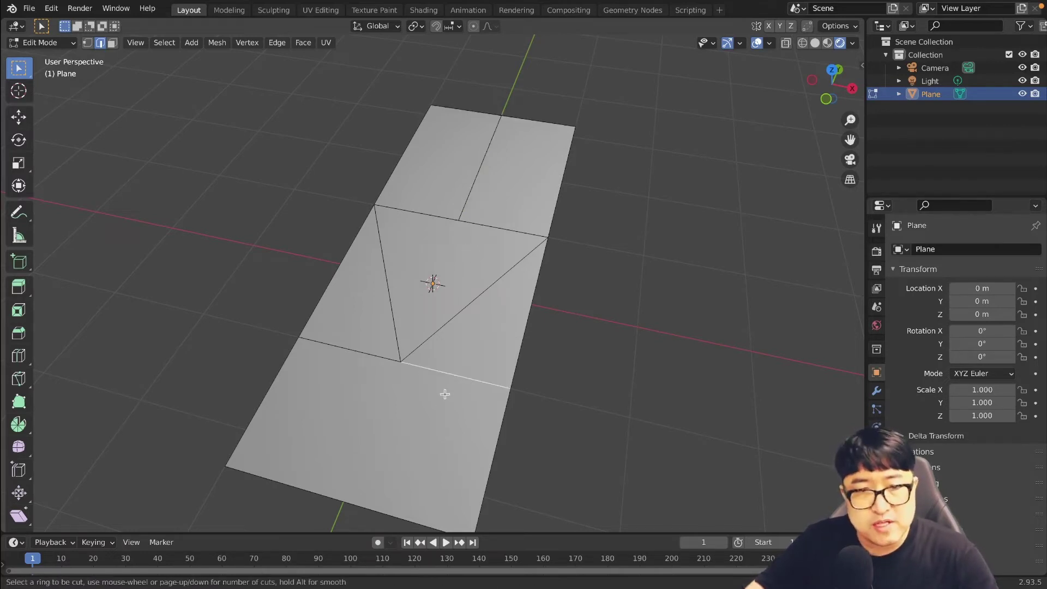
{"action": "middle_click_drag", "start_coordinate": [462, 394], "coordinate": [621, 281]}
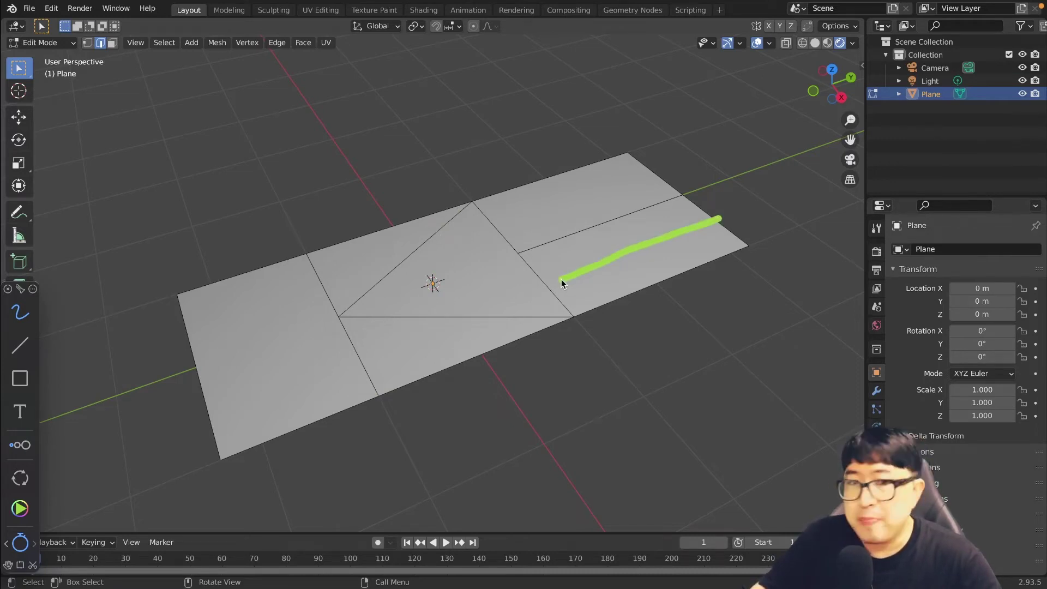
{"action": "left_click_drag", "start_coordinate": [548, 283], "coordinate": [330, 231]}
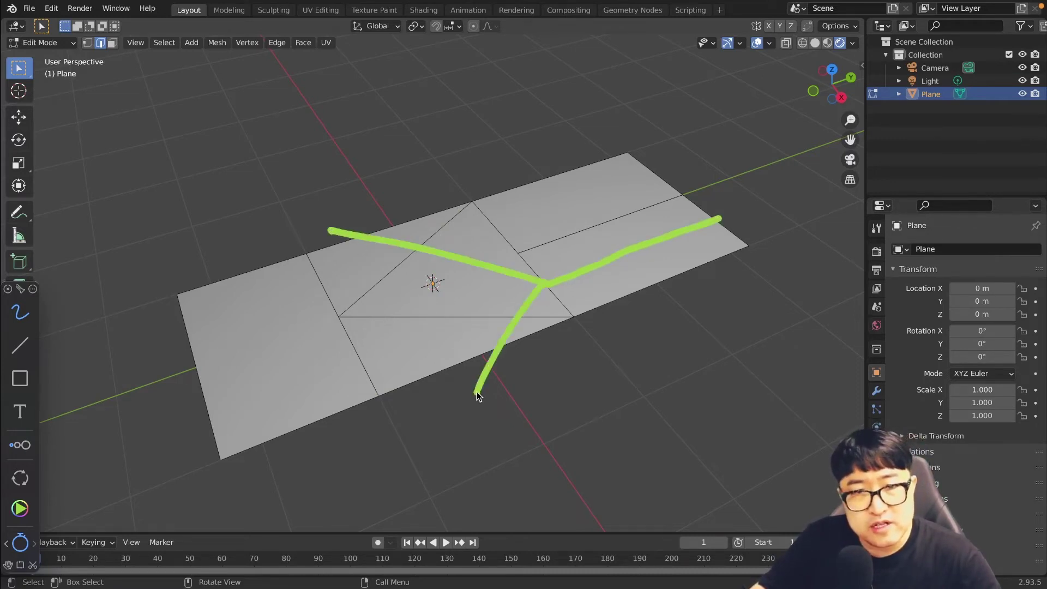
{"action": "middle_click_drag", "start_coordinate": [530, 527], "coordinate": [527, 416]}
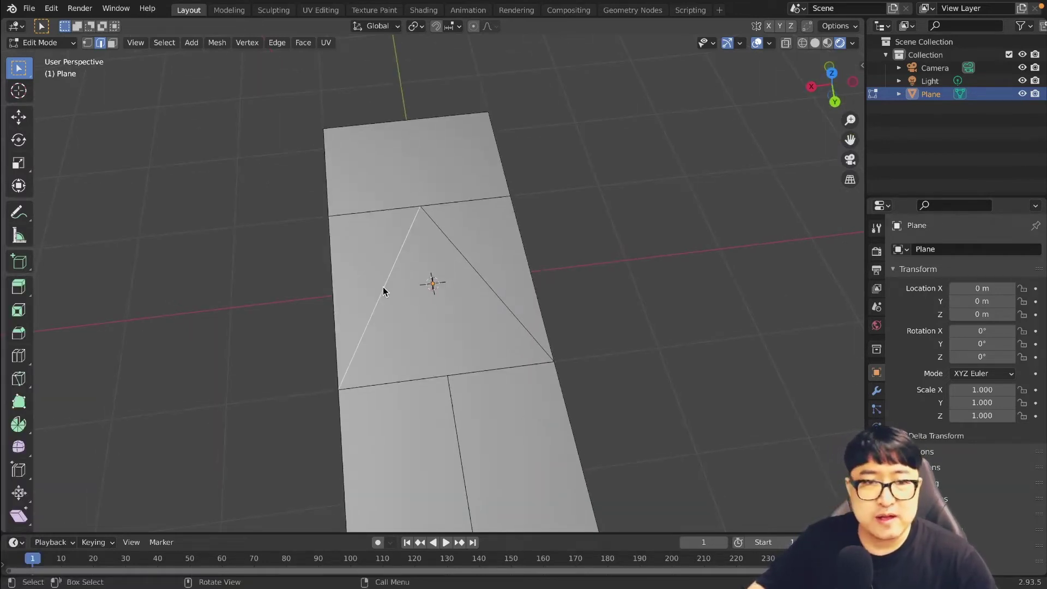
Merge the triangle's vertices at their centre and switch to top view
{"action": "key", "text": "m"}
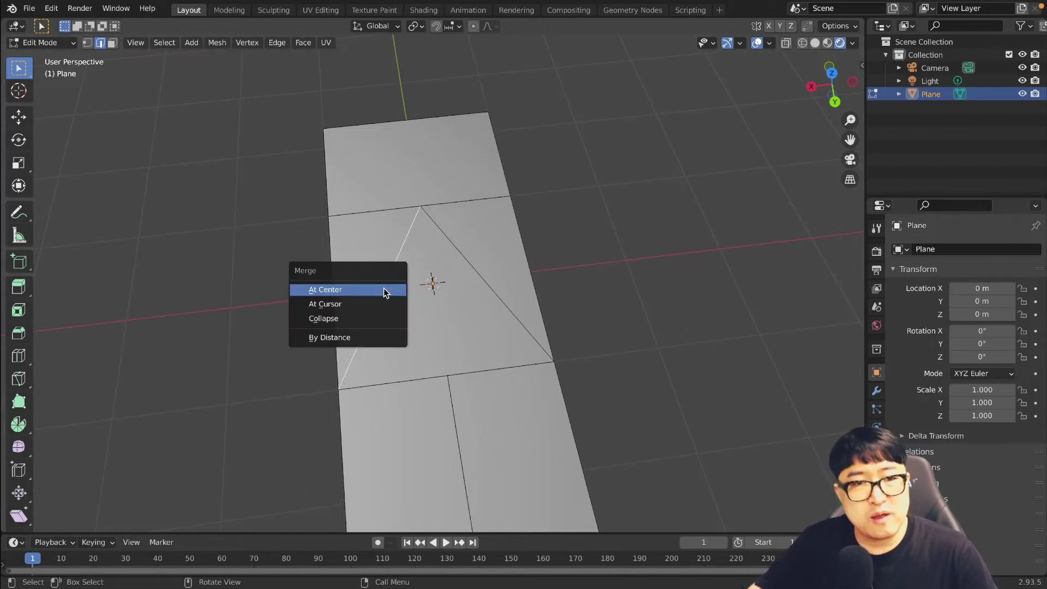
{"action": "left_click", "coordinate": [378, 291]}
{"action": "key", "text": "KP_7"}
Knife a new edge from the centre vertex to the upper vertex
{"action": "key", "text": "k"}
{"action": "left_click", "coordinate": [433, 284]}
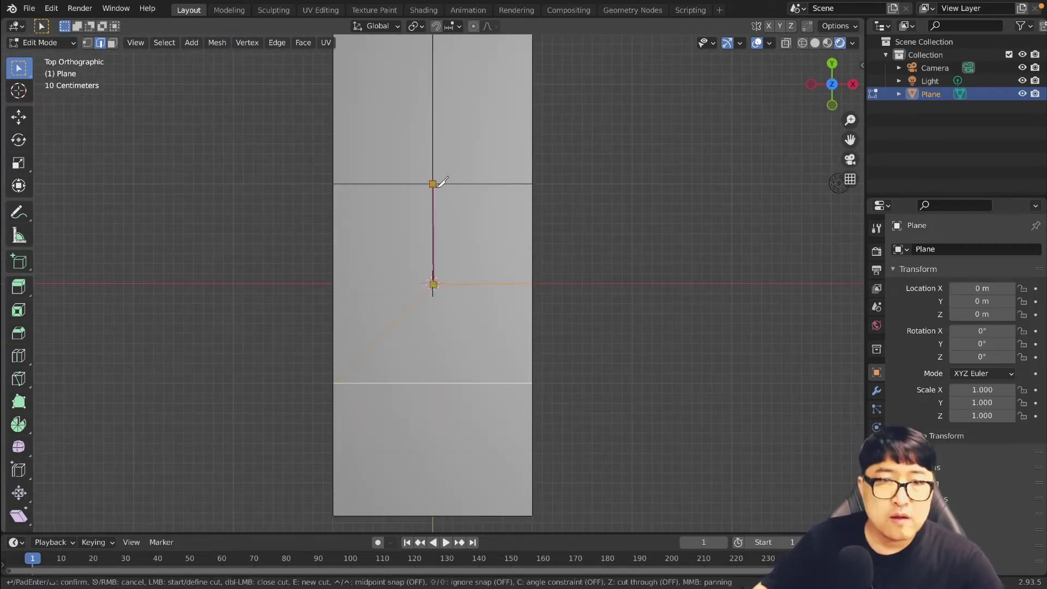
{"action": "left_click", "coordinate": [432, 184]}
{"action": "key", "text": "Return"}
{"action": "middle_click_drag", "start_coordinate": [433, 184], "coordinate": [566, 373]}
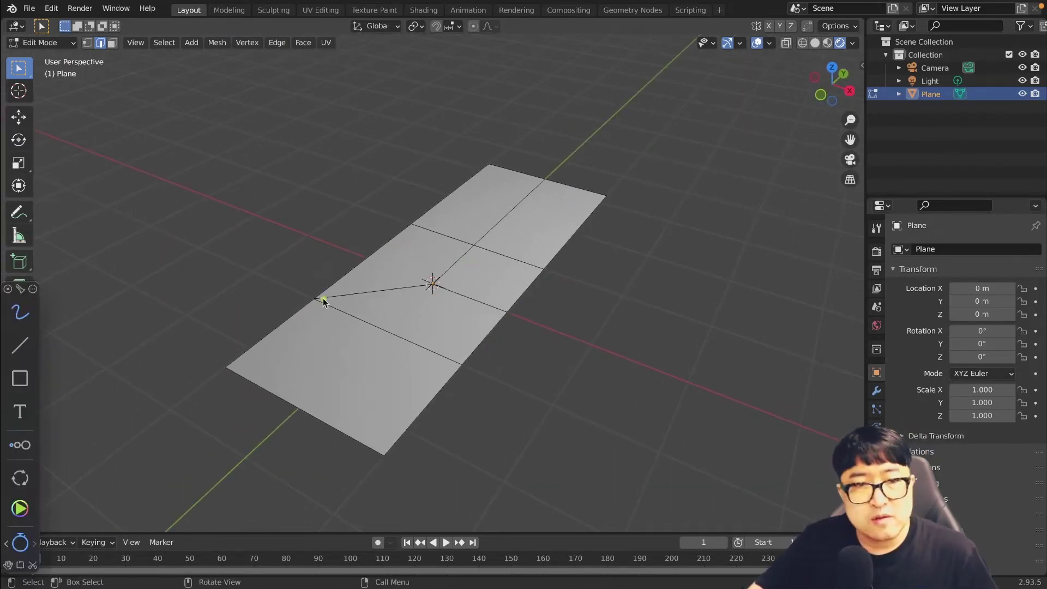
{"action": "key", "text": "Escape"}
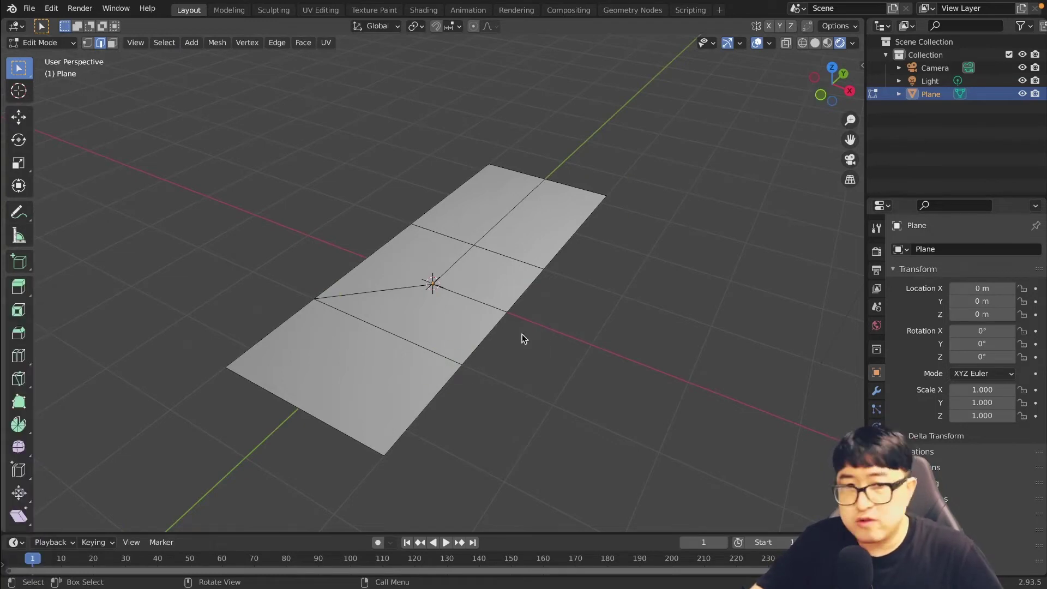
{"action": "key", "text": "ctrl+r"}
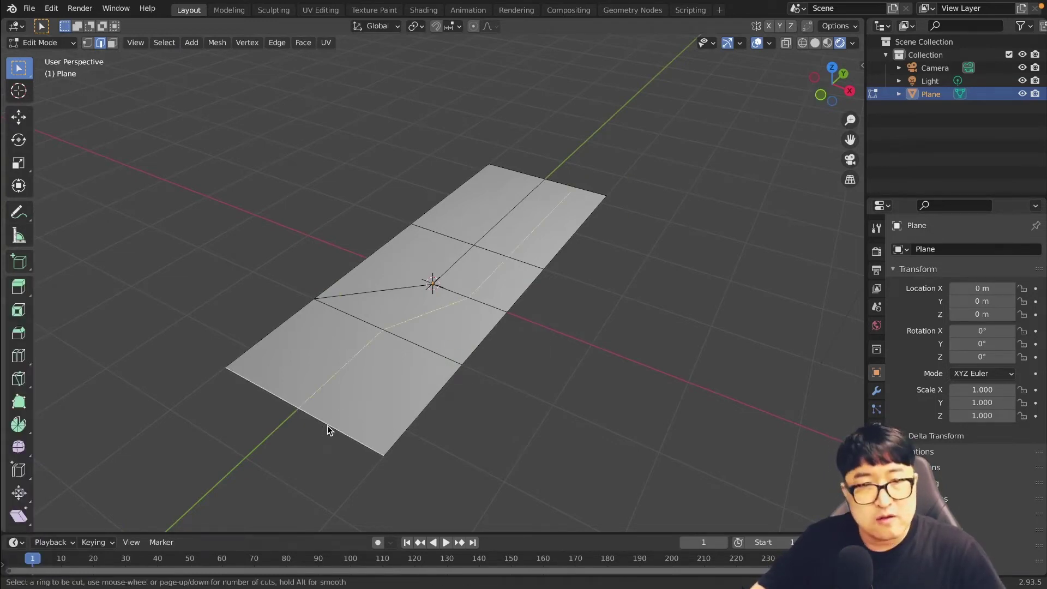
{"action": "key", "text": "Escape"}
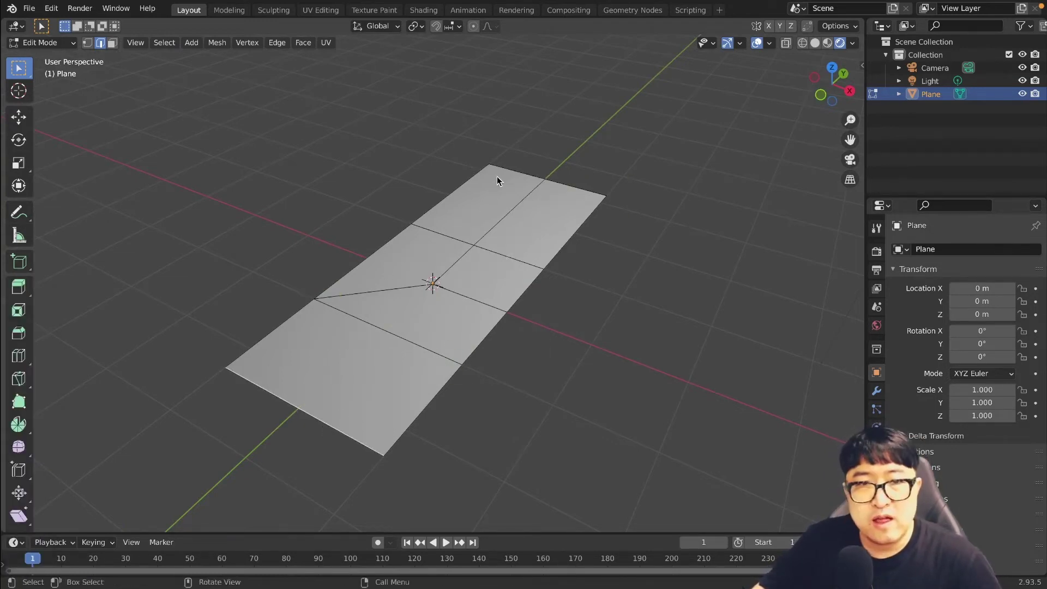
Select the whole plane, subdivide it, and orbit to inspect the resulting grid
{"action": "key", "text": "a"}
{"action": "right_click", "coordinate": [511, 170]}
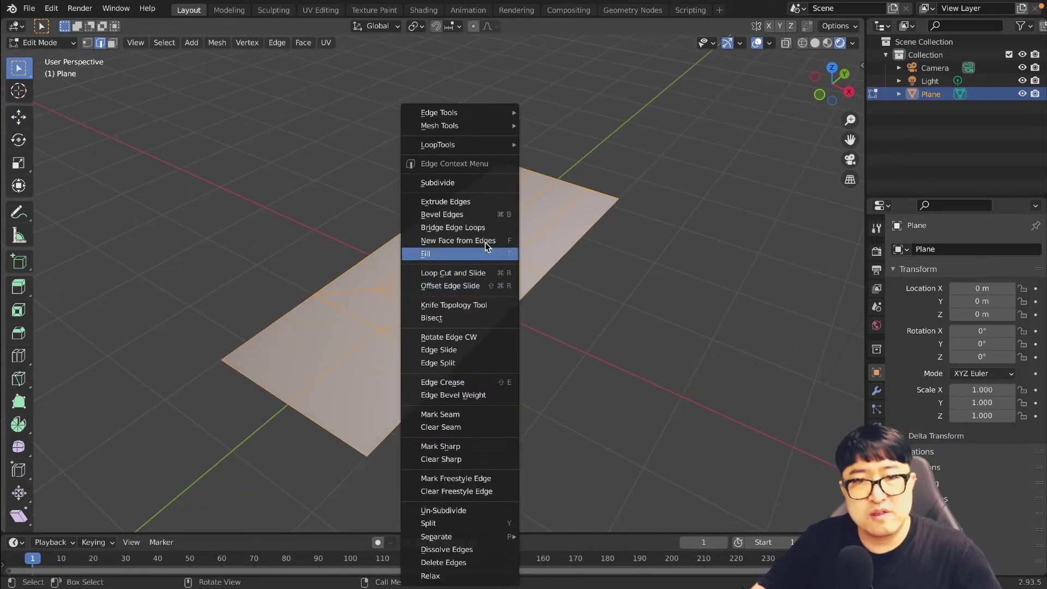
{"action": "left_click", "coordinate": [470, 182]}
{"action": "left_click", "coordinate": [615, 423]}
{"action": "mouse_move", "coordinate": [615, 423]}
{"action": "middle_mouse_down"}
{"action": "mouse_move", "coordinate": [596, 426]}
{"action": "mouse_move", "coordinate": [526, 353]}
{"action": "middle_mouse_up"}
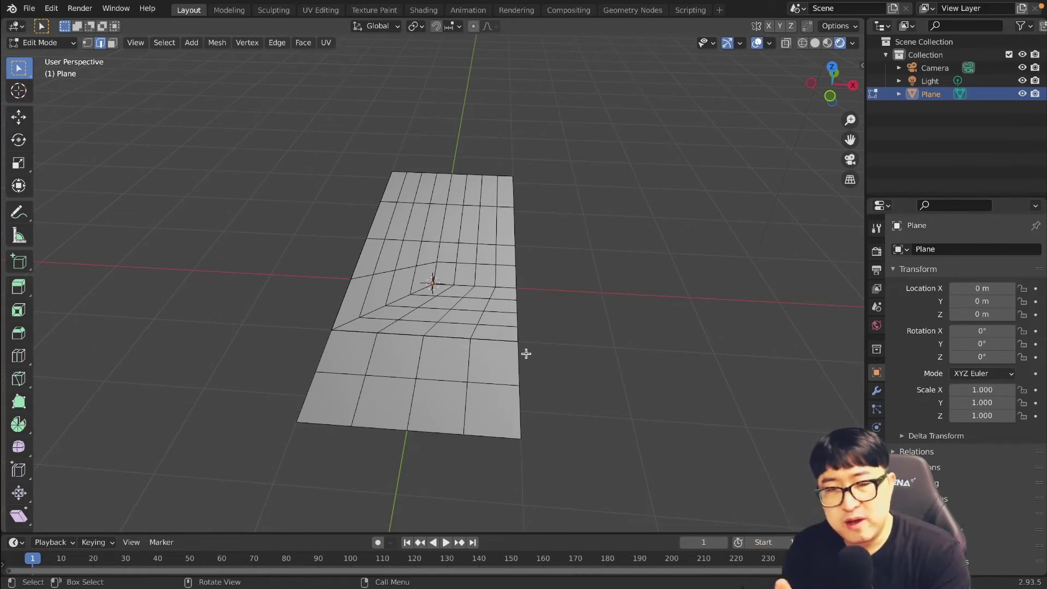
{"action": "middle_click_drag", "start_coordinate": [526, 354], "coordinate": [543, 405]}
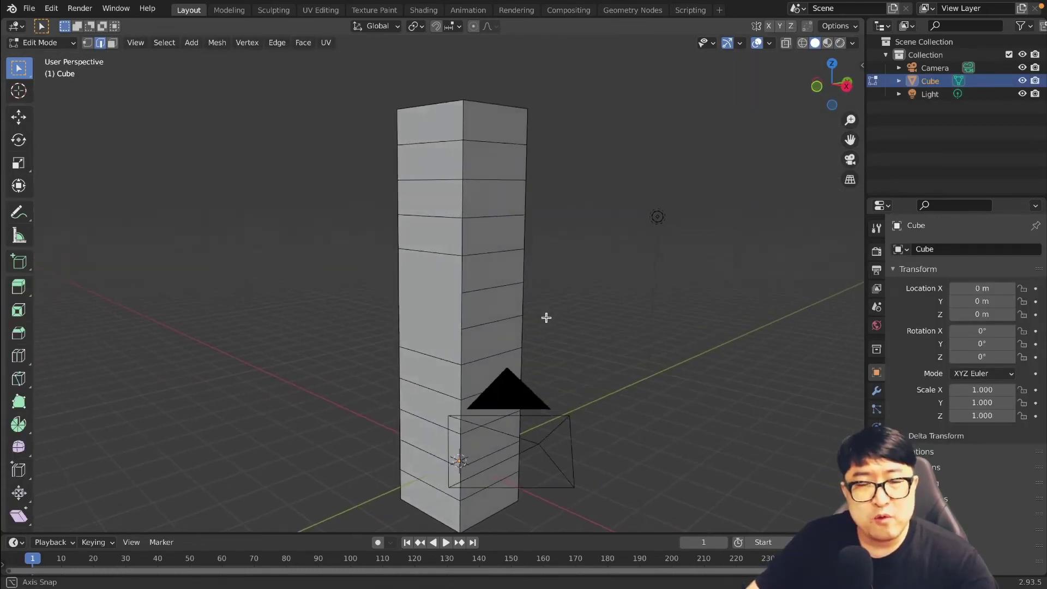
Switch to vertex select, inspect the column, and toggle out of Edit Mode
{"action": "middle_click_drag", "start_coordinate": [546, 318], "coordinate": [542, 316]}
{"action": "key", "text": "1"}
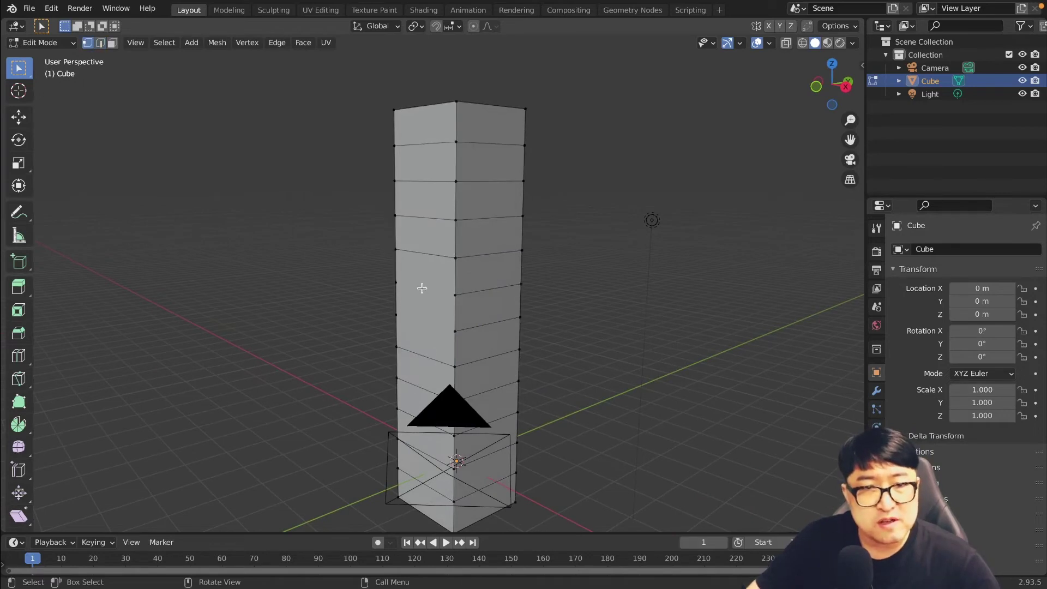
{"action": "scroll", "coordinate": [453, 293], "scroll_direction": "up", "scroll_amount": 2}
{"action": "key", "text": "Tab"}
{"action": "scroll", "coordinate": [606, 383], "scroll_direction": "down", "scroll_amount": 5}
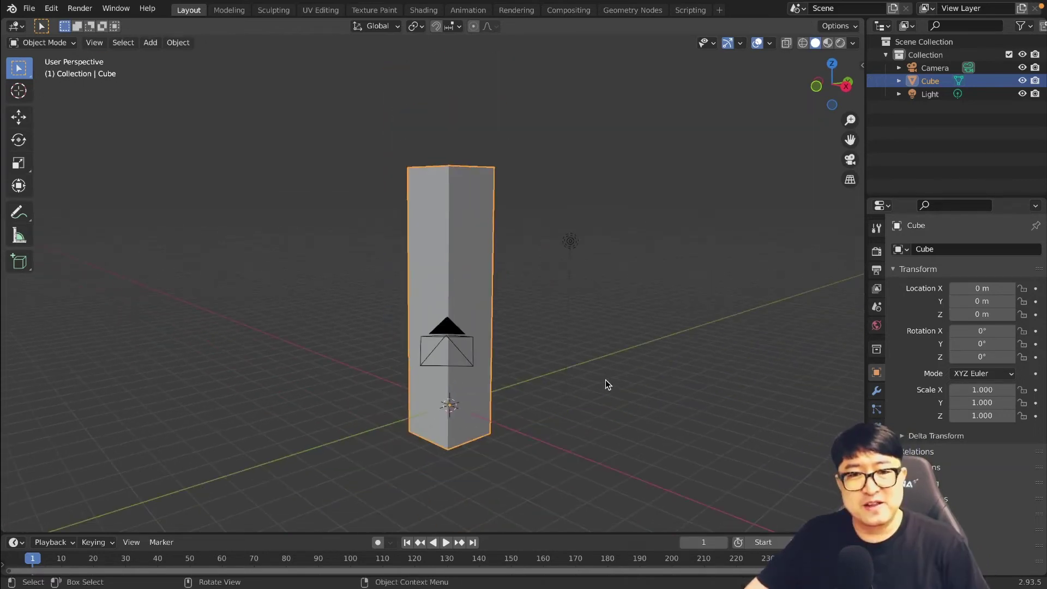
{"action": "middle_click_drag", "start_coordinate": [605, 383], "coordinate": [562, 390]}
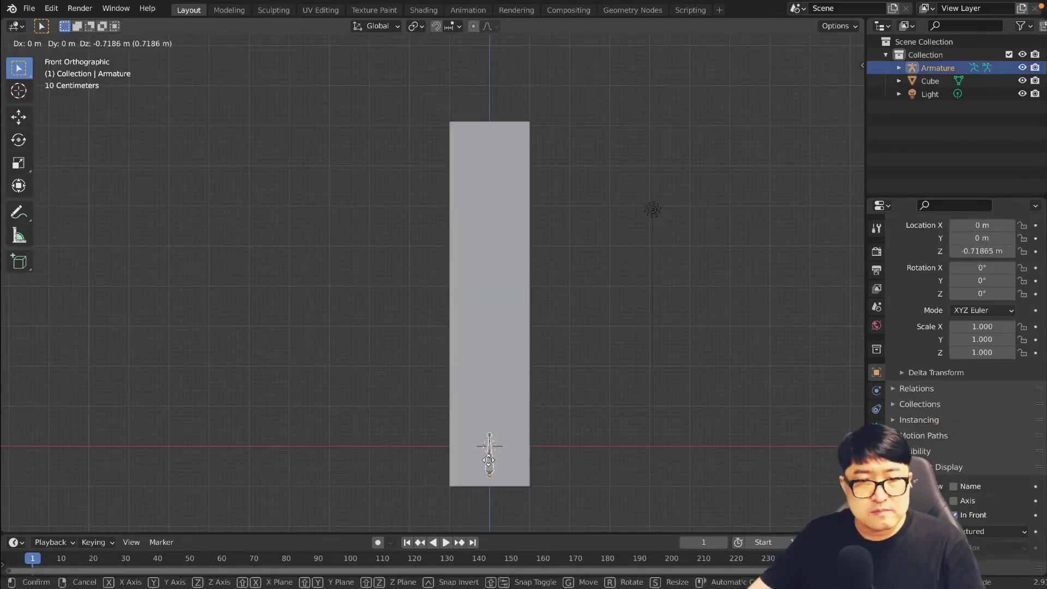
{"action": "key", "text": "Tab"}
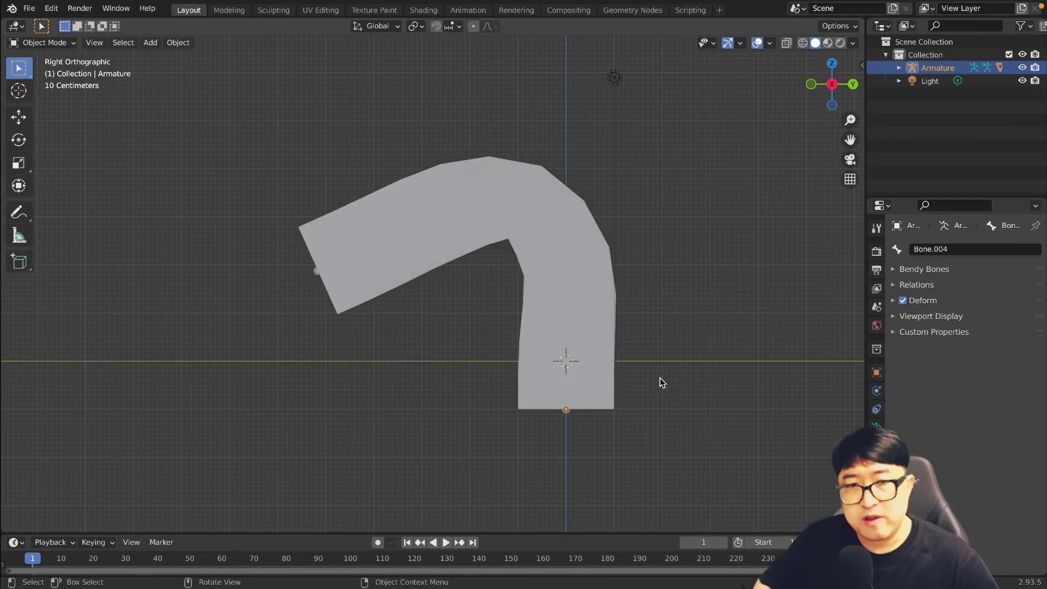
Mark where the bent column pinches, then delete the armature
{"action": "scroll", "coordinate": [660, 378], "scroll_direction": "up", "scroll_amount": 5}
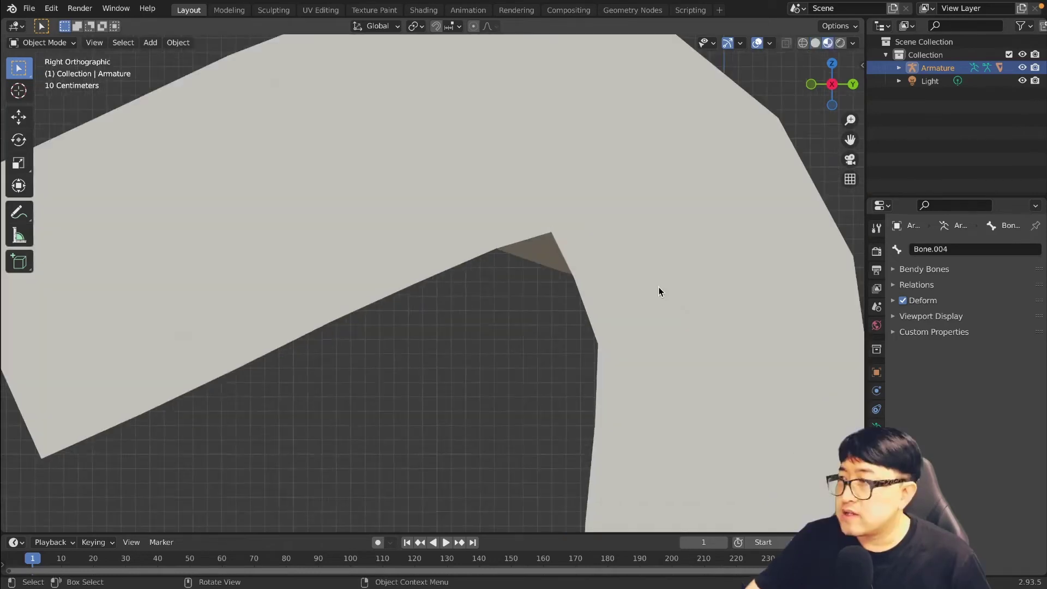
{"action": "scroll", "coordinate": [659, 292], "scroll_direction": "down", "scroll_amount": 3}
{"action": "scroll", "coordinate": [649, 301], "scroll_direction": "down", "scroll_amount": 2}
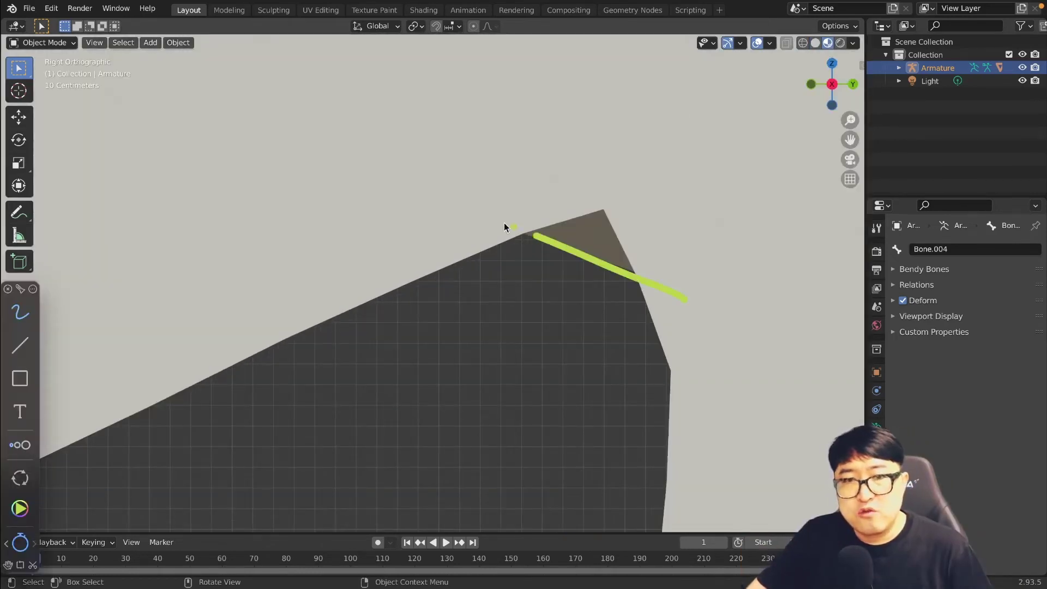
{"action": "left_click_drag", "start_coordinate": [654, 188], "coordinate": [669, 295]}
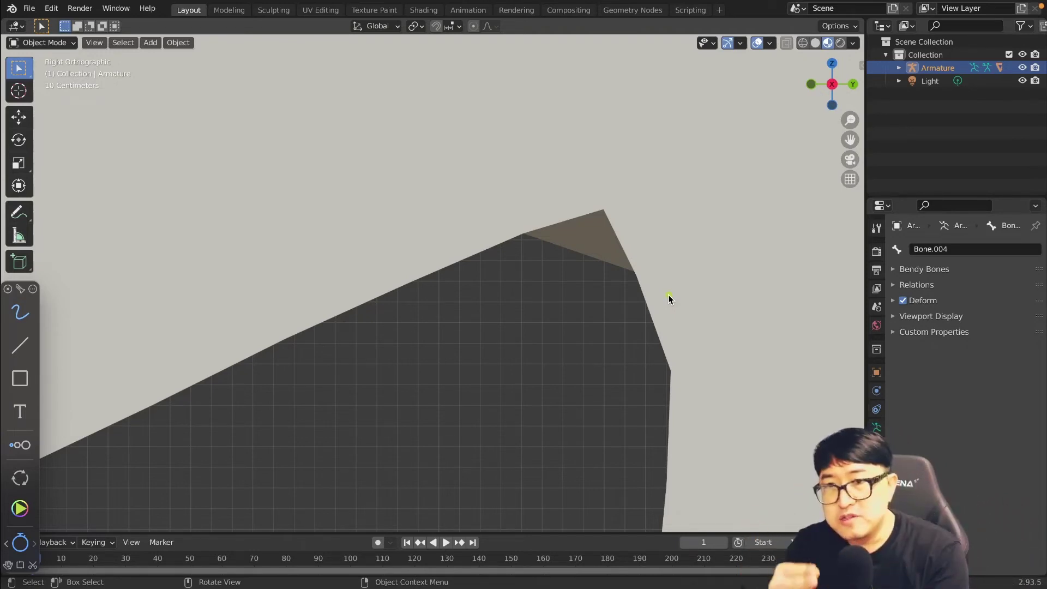
{"action": "key", "text": "Delete"}
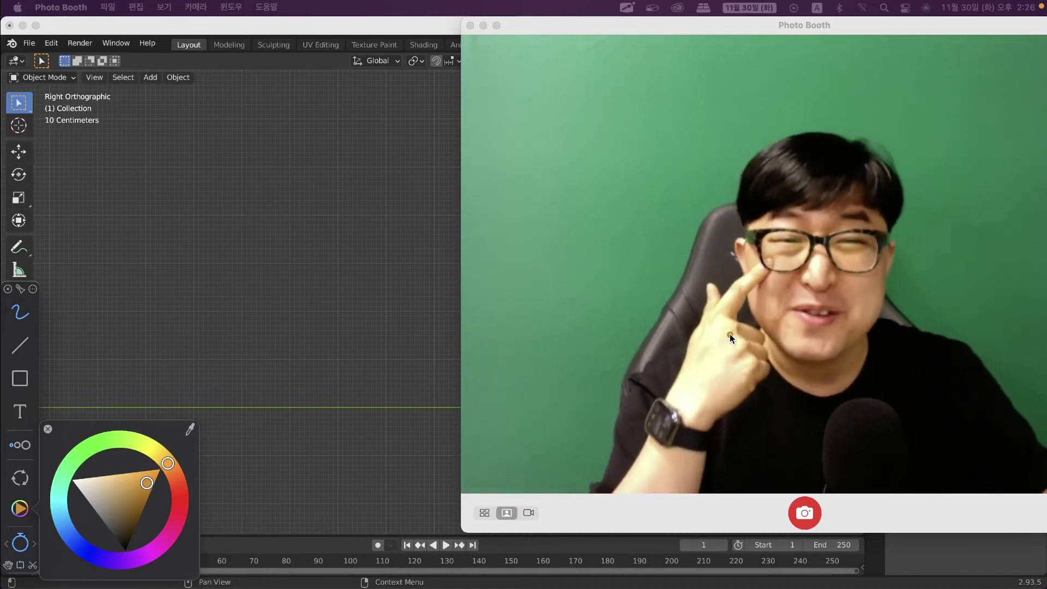
Pick a pinkish-red pen colour and loop around the eyes, nose and lips on the webcam face
{"action": "left_click", "coordinate": [729, 277]}
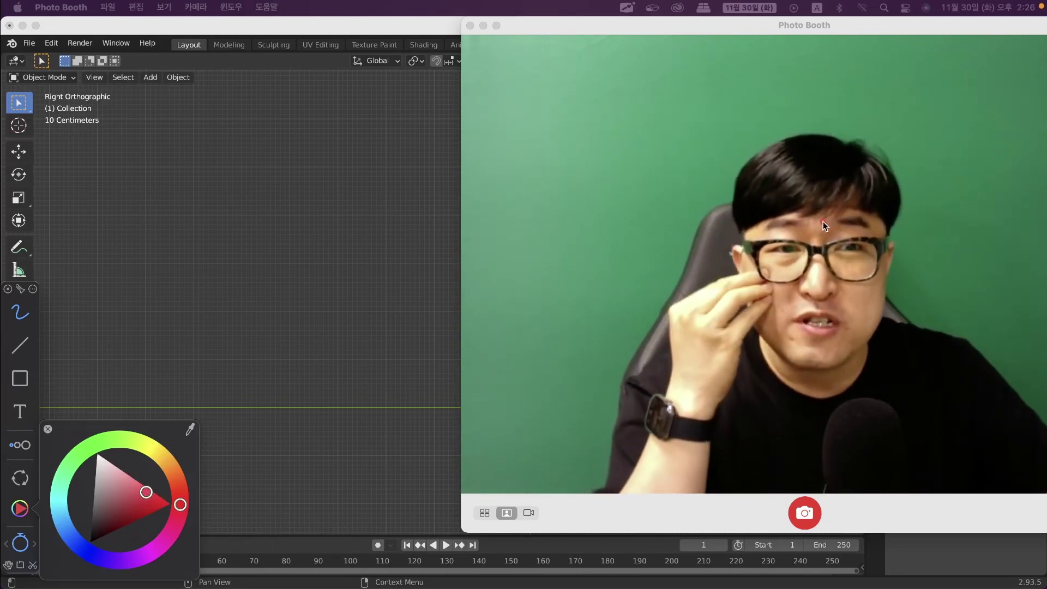
{"action": "mouse_move", "coordinate": [819, 233]}
{"action": "left_mouse_down"}
{"action": "mouse_move", "coordinate": [768, 224]}
{"action": "mouse_move", "coordinate": [742, 251]}
{"action": "mouse_move", "coordinate": [877, 273]}
{"action": "mouse_move", "coordinate": [833, 229]}
{"action": "left_mouse_up"}
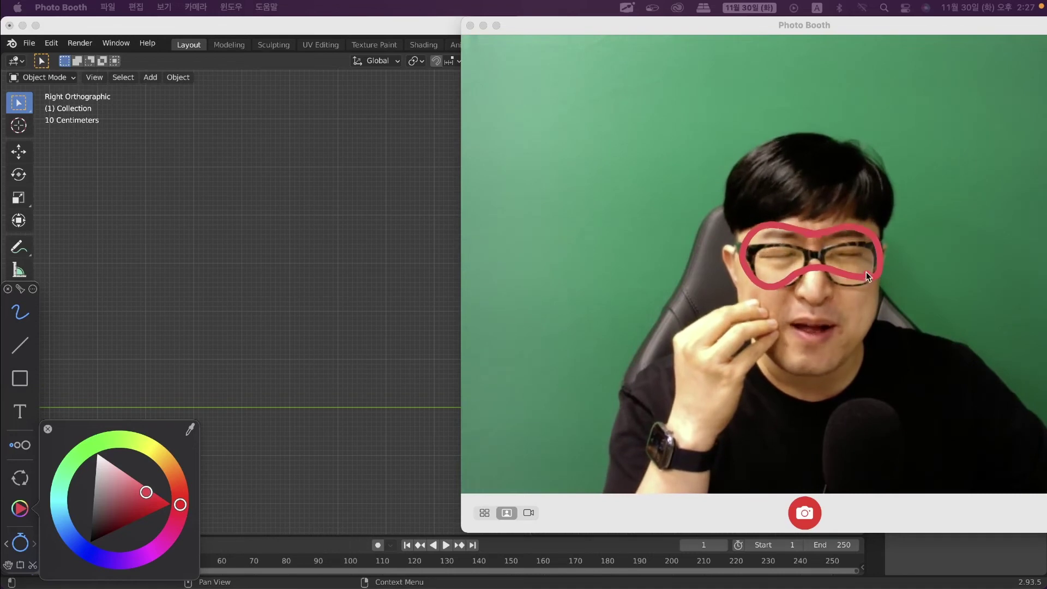
{"action": "mouse_move", "coordinate": [866, 272]}
{"action": "left_mouse_down"}
{"action": "mouse_move", "coordinate": [846, 256]}
{"action": "mouse_move", "coordinate": [793, 248]}
{"action": "left_mouse_up"}
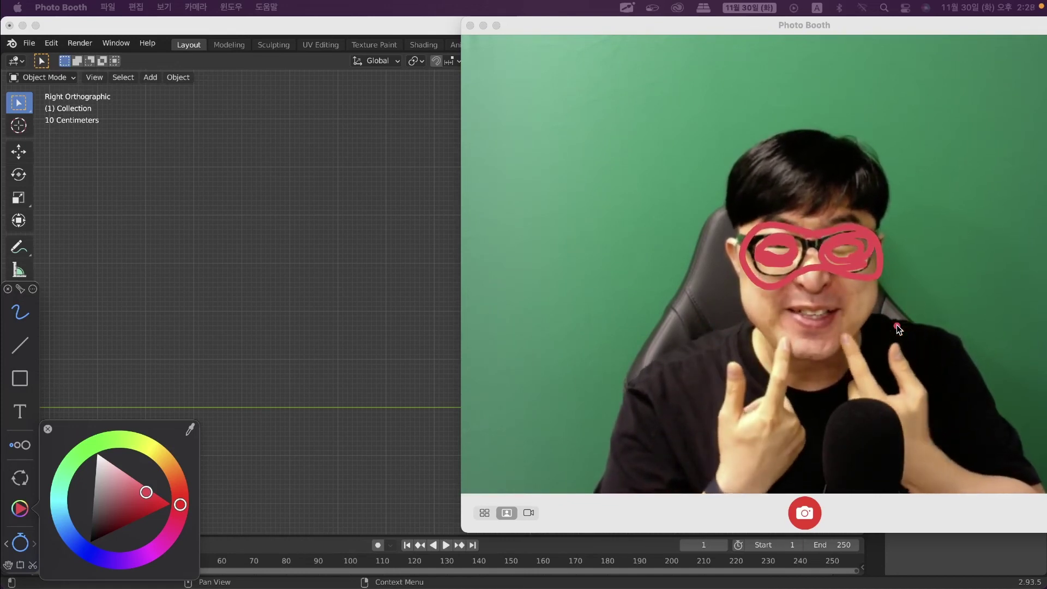
{"action": "mouse_move", "coordinate": [805, 276]}
{"action": "left_mouse_down"}
{"action": "mouse_move", "coordinate": [781, 310]}
{"action": "mouse_move", "coordinate": [779, 336]}
{"action": "mouse_move", "coordinate": [803, 362]}
{"action": "mouse_move", "coordinate": [838, 344]}
{"action": "left_mouse_up"}
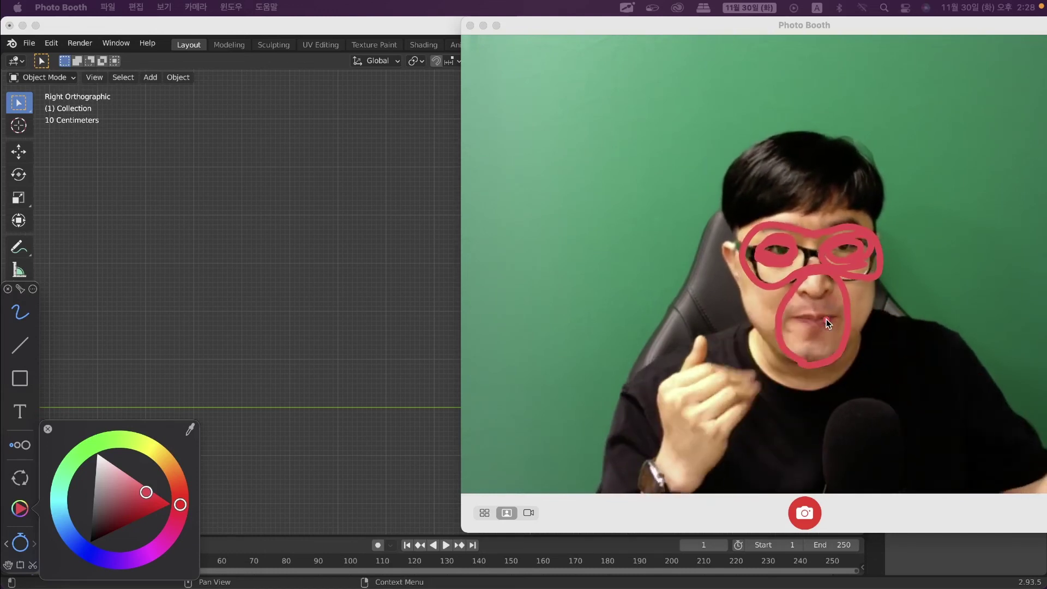
{"action": "mouse_move", "coordinate": [834, 306]}
{"action": "left_mouse_down"}
{"action": "mouse_move", "coordinate": [790, 316]}
{"action": "mouse_move", "coordinate": [829, 325]}
{"action": "mouse_move", "coordinate": [830, 307]}
{"action": "left_mouse_up"}
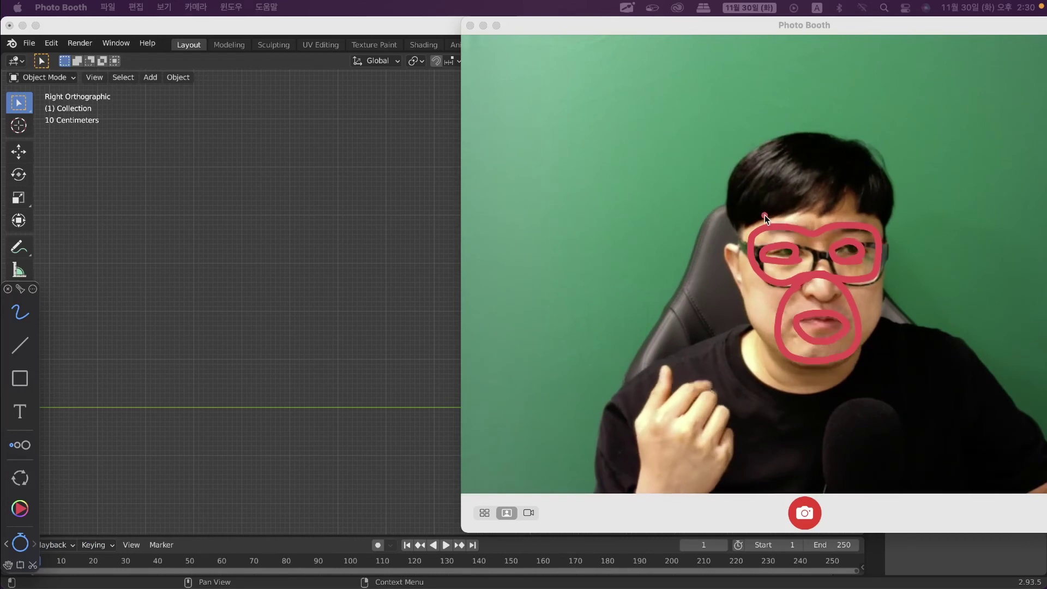
Add red lines above the glasses and across the forehead, plus curved strokes on both cheeks
{"action": "mouse_move", "coordinate": [761, 215]}
{"action": "left_mouse_down"}
{"action": "mouse_move", "coordinate": [857, 214]}
{"action": "mouse_move", "coordinate": [801, 203]}
{"action": "mouse_move", "coordinate": [856, 203]}
{"action": "left_mouse_up"}
{"action": "mouse_move", "coordinate": [761, 194]}
{"action": "left_mouse_down"}
{"action": "mouse_move", "coordinate": [834, 187]}
{"action": "mouse_move", "coordinate": [854, 174]}
{"action": "left_mouse_up"}
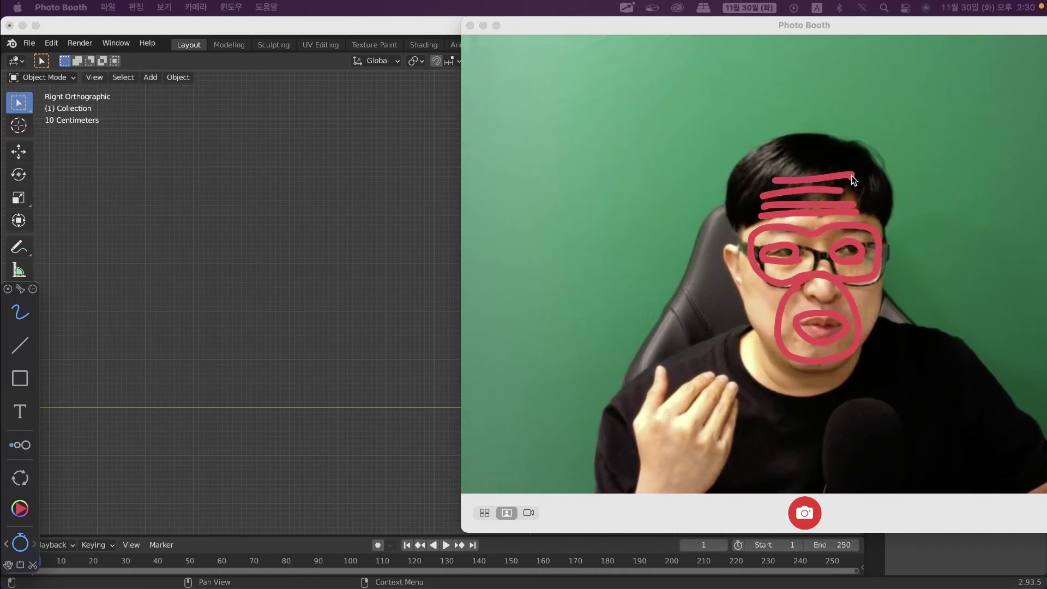
{"action": "left_click_drag", "start_coordinate": [768, 299], "coordinate": [766, 334]}
{"action": "mouse_move", "coordinate": [757, 297]}
{"action": "left_mouse_down"}
{"action": "mouse_move", "coordinate": [759, 330]}
{"action": "mouse_move", "coordinate": [746, 319]}
{"action": "left_mouse_up"}
{"action": "left_click_drag", "start_coordinate": [872, 299], "coordinate": [871, 333]}
{"action": "left_click_drag", "start_coordinate": [885, 295], "coordinate": [891, 322]}
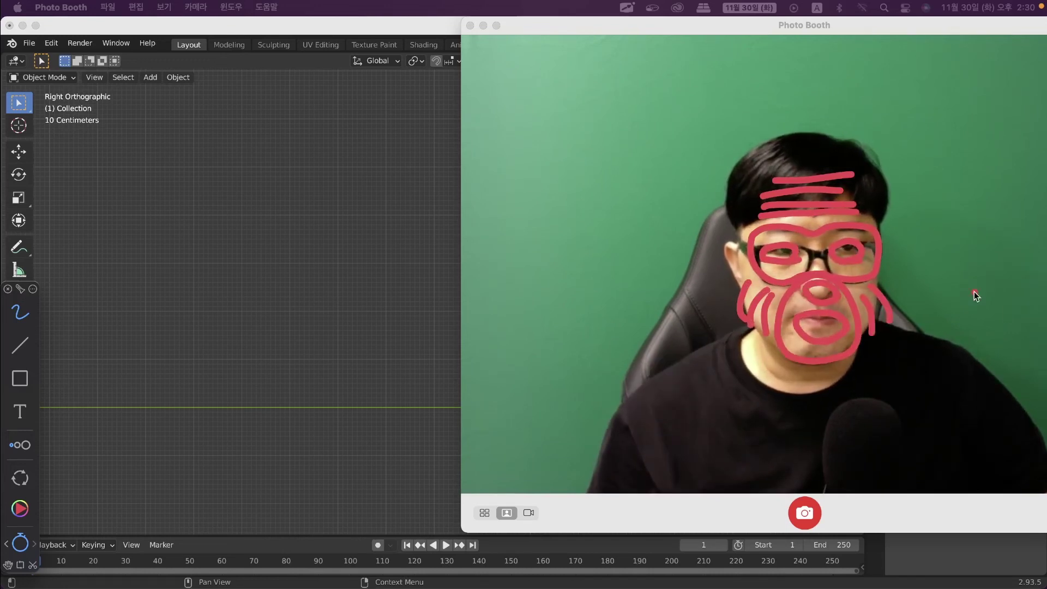